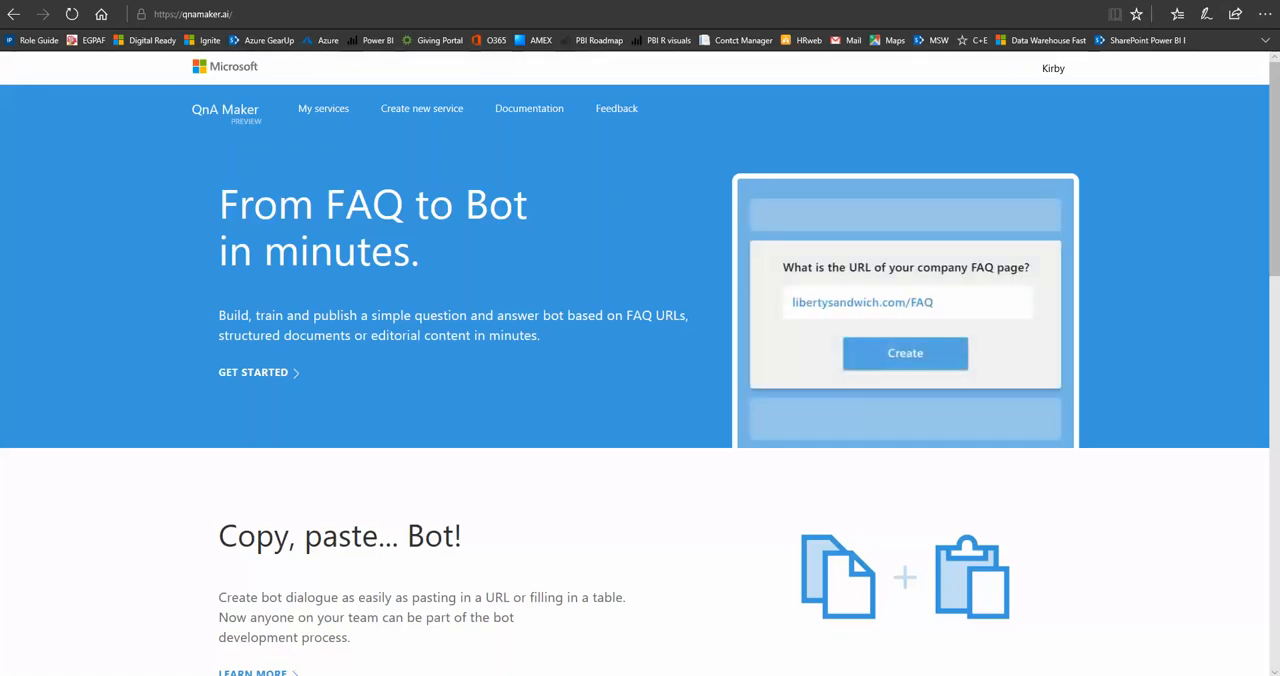
Look over the IRS Frequently Asked Questions page and copy its web address.
{"action": "left_click", "coordinate": [242, 1]}
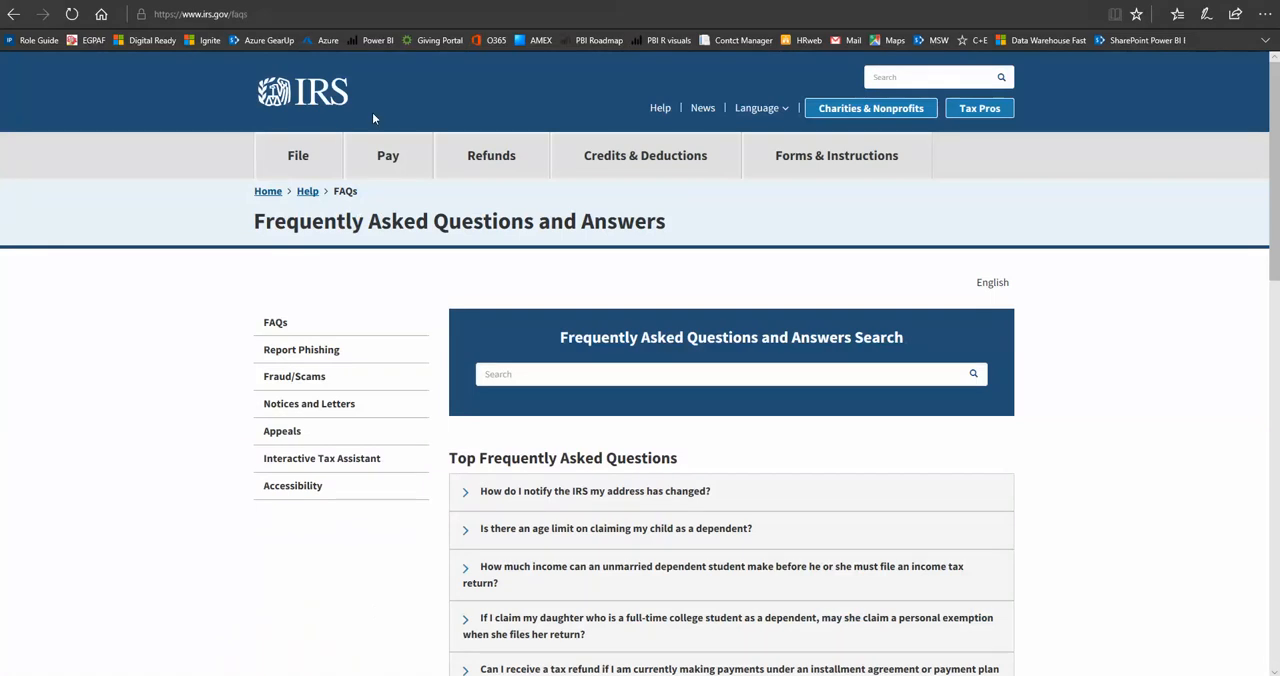
{"action": "scroll", "coordinate": [624, 547], "scroll_direction": "down", "scroll_amount": 1}
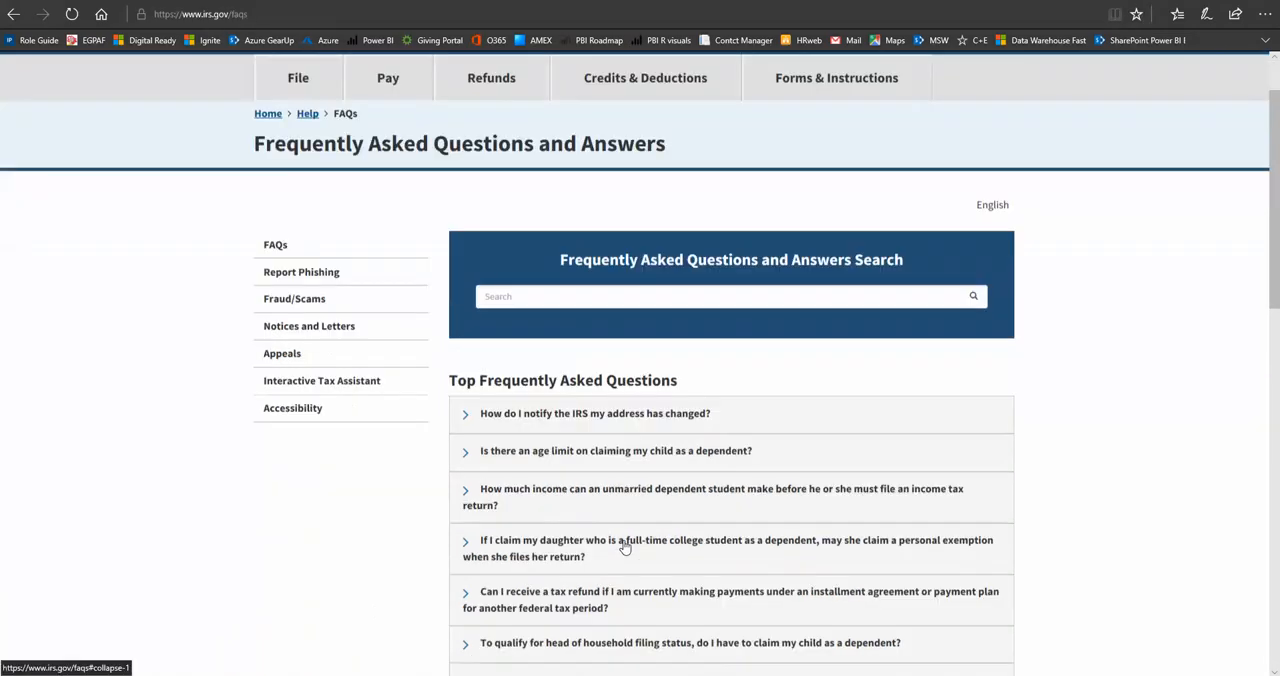
{"action": "scroll", "coordinate": [624, 547], "scroll_direction": "down", "scroll_amount": 4}
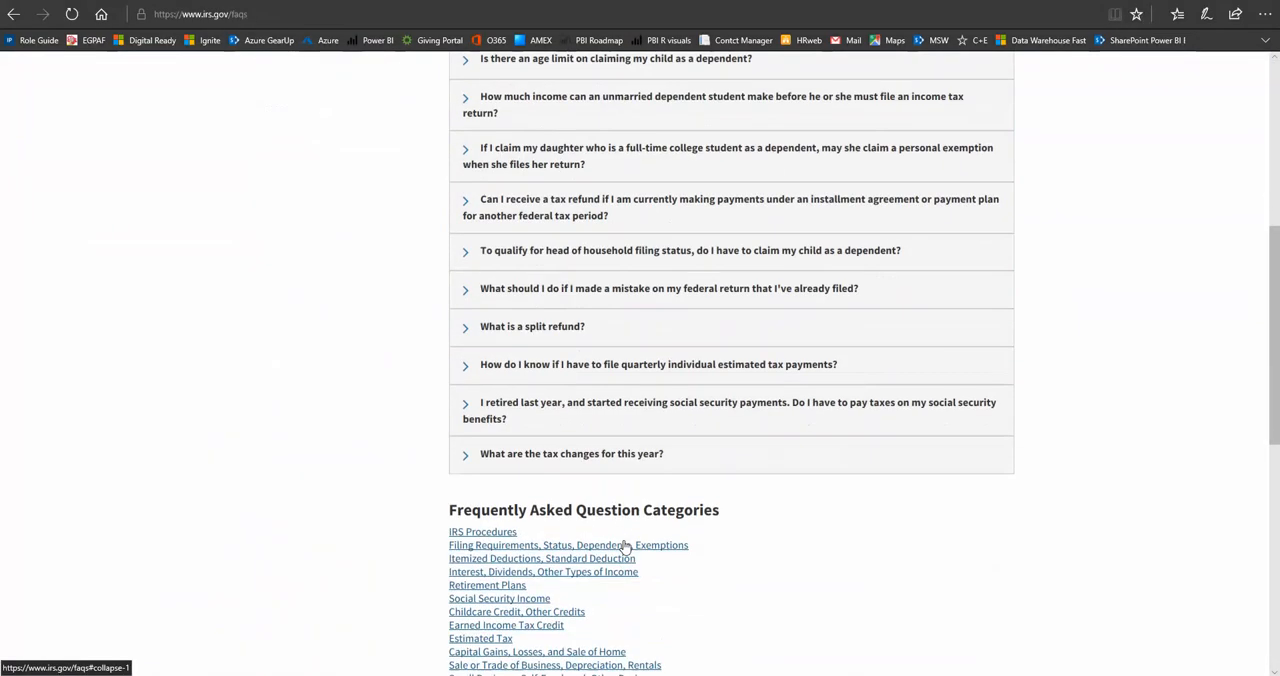
{"action": "scroll", "coordinate": [623, 543], "scroll_direction": "up", "scroll_amount": 5}
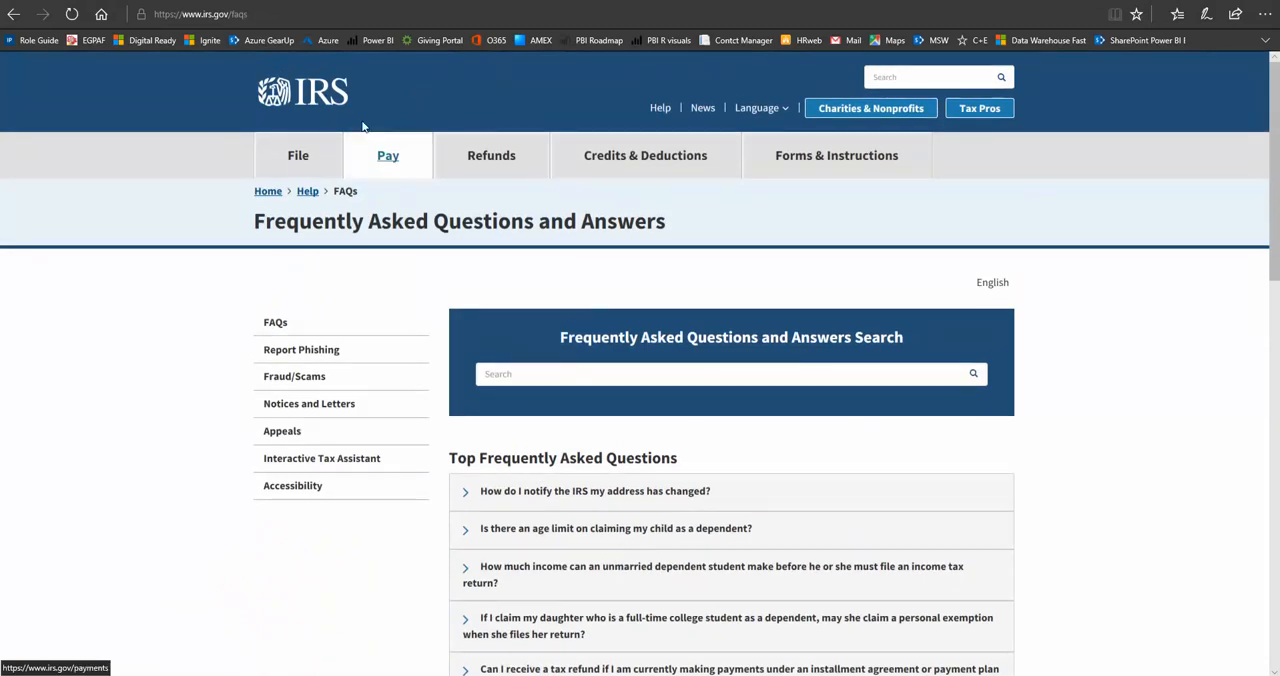
{"action": "left_click", "coordinate": [201, 16]}
{"action": "right_click", "coordinate": [201, 16]}
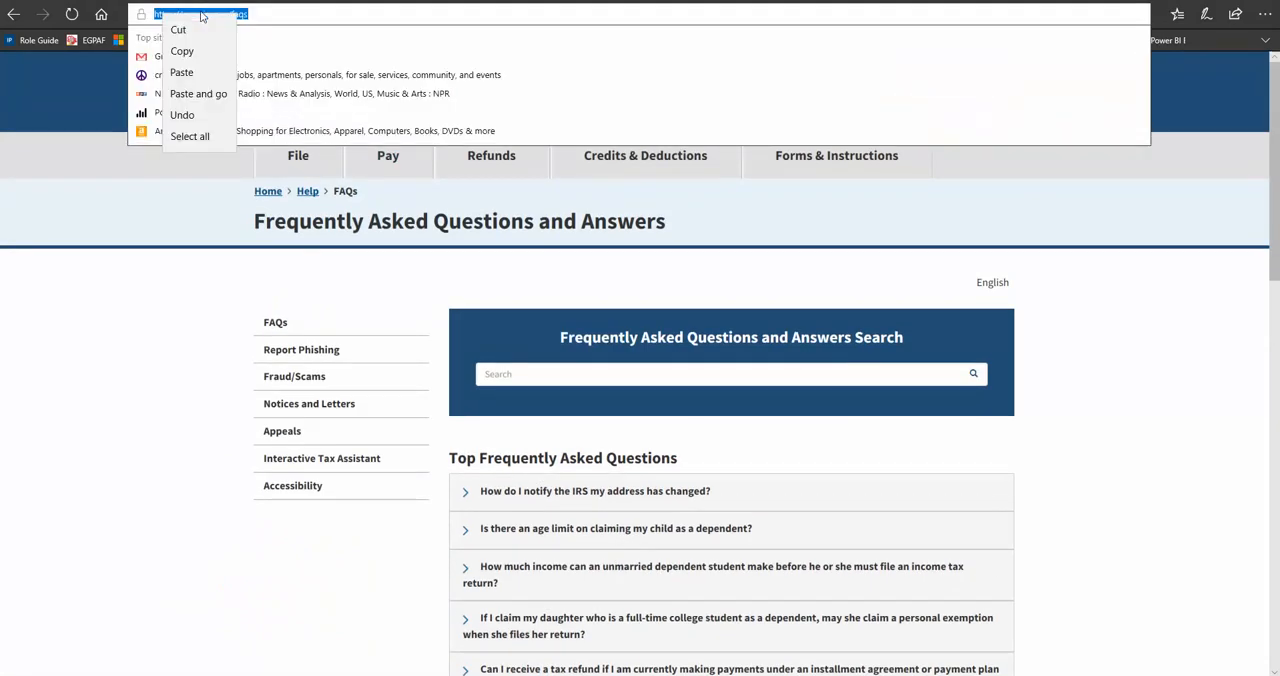
{"action": "left_click", "coordinate": [182, 51]}
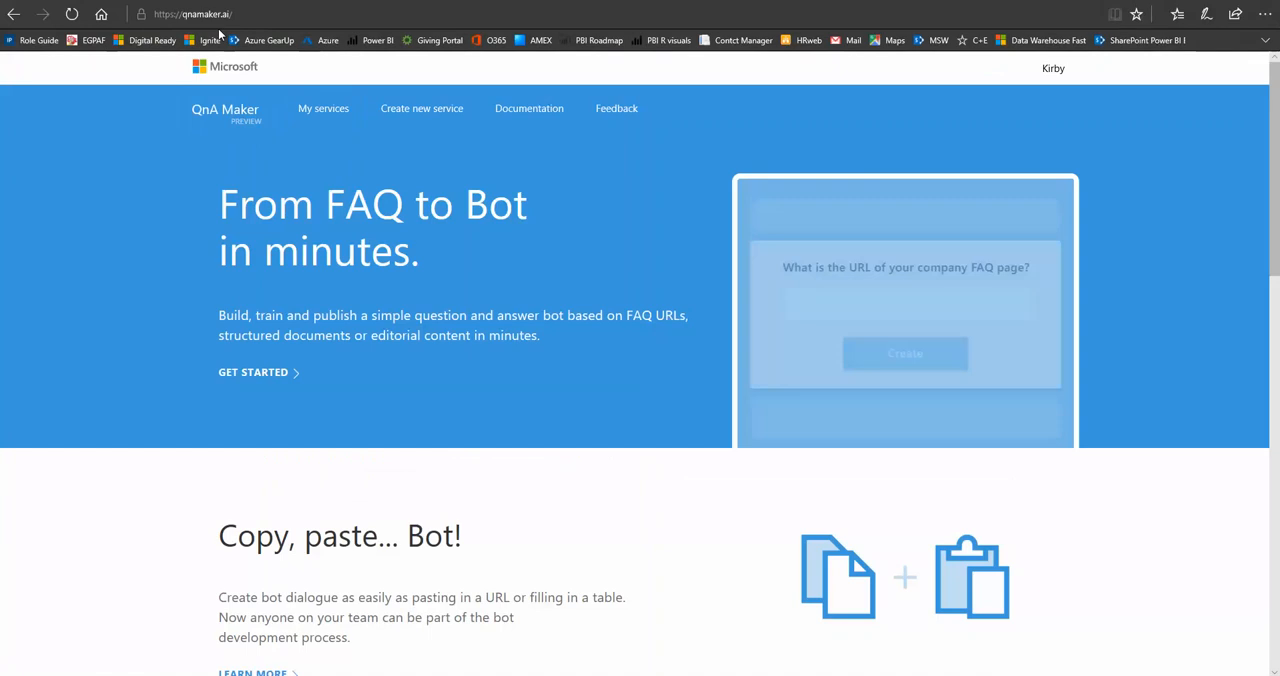
{"action": "left_click", "coordinate": [421, 117]}
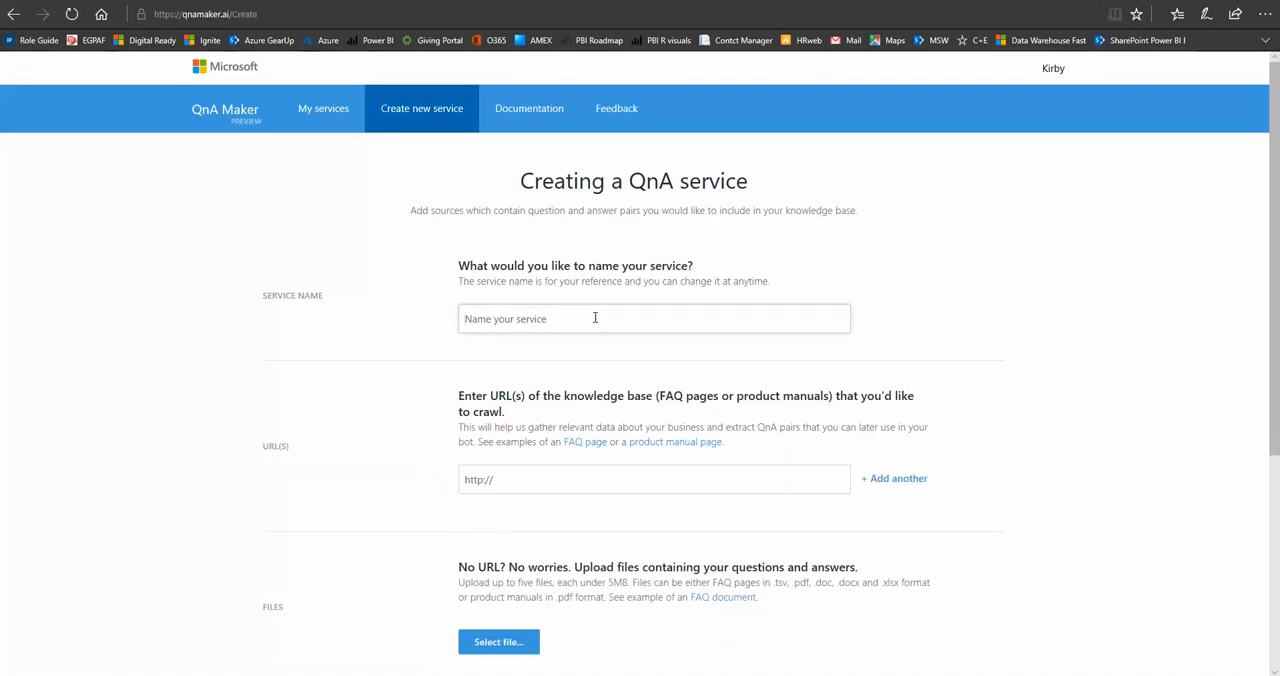
{"action": "type", "text": "IRS FAQ BOT"}
{"action": "left_click", "coordinate": [516, 474]}
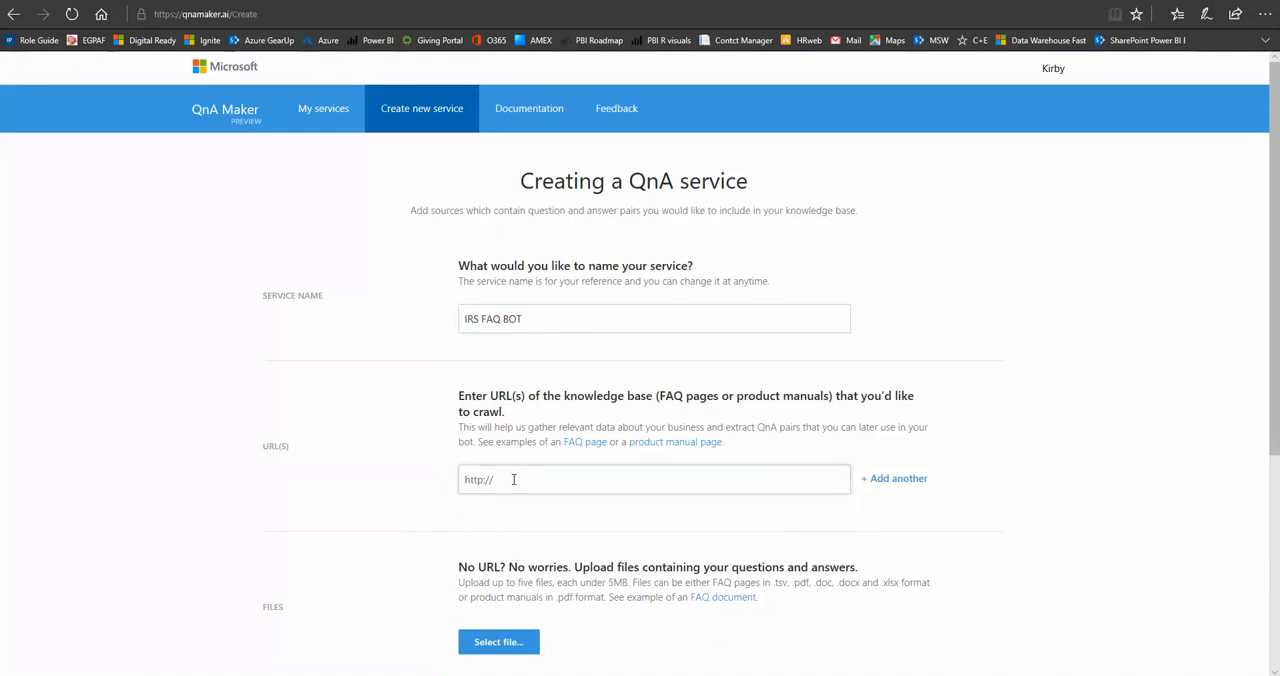
{"action": "key", "text": "ctrl+v"}
{"action": "scroll", "coordinate": [729, 535], "scroll_direction": "down", "scroll_amount": 2}
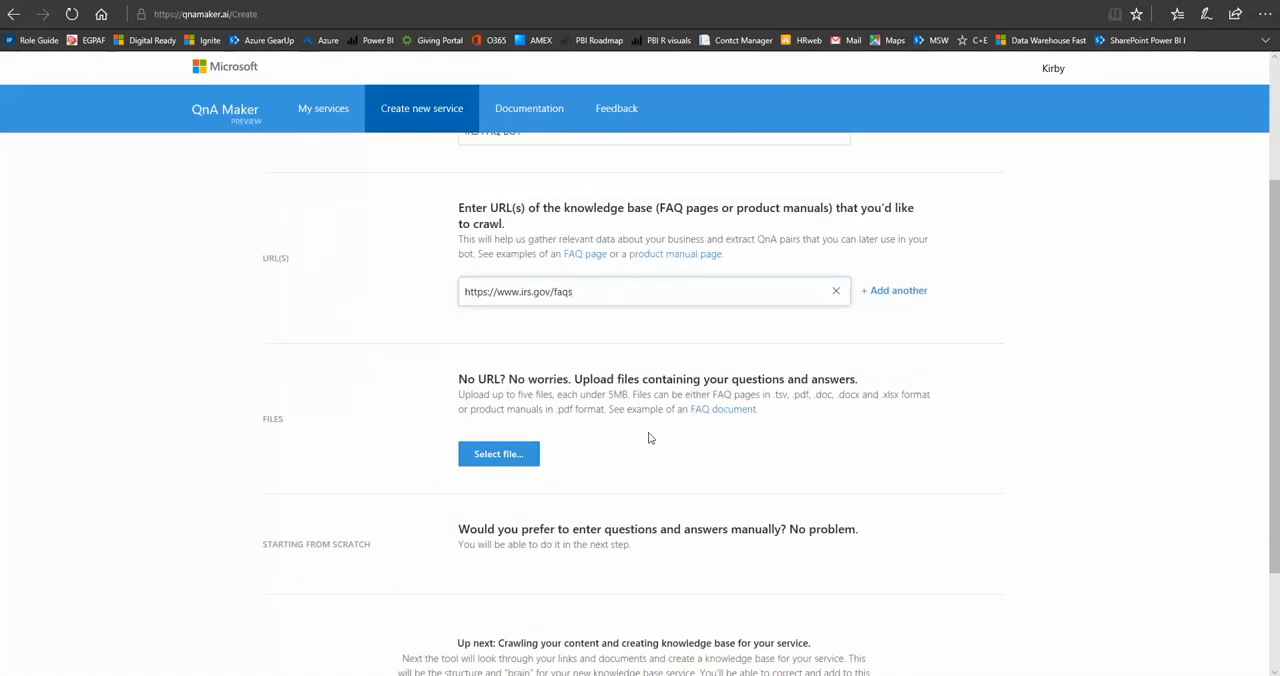
{"action": "scroll", "coordinate": [648, 437], "scroll_direction": "down", "scroll_amount": 1}
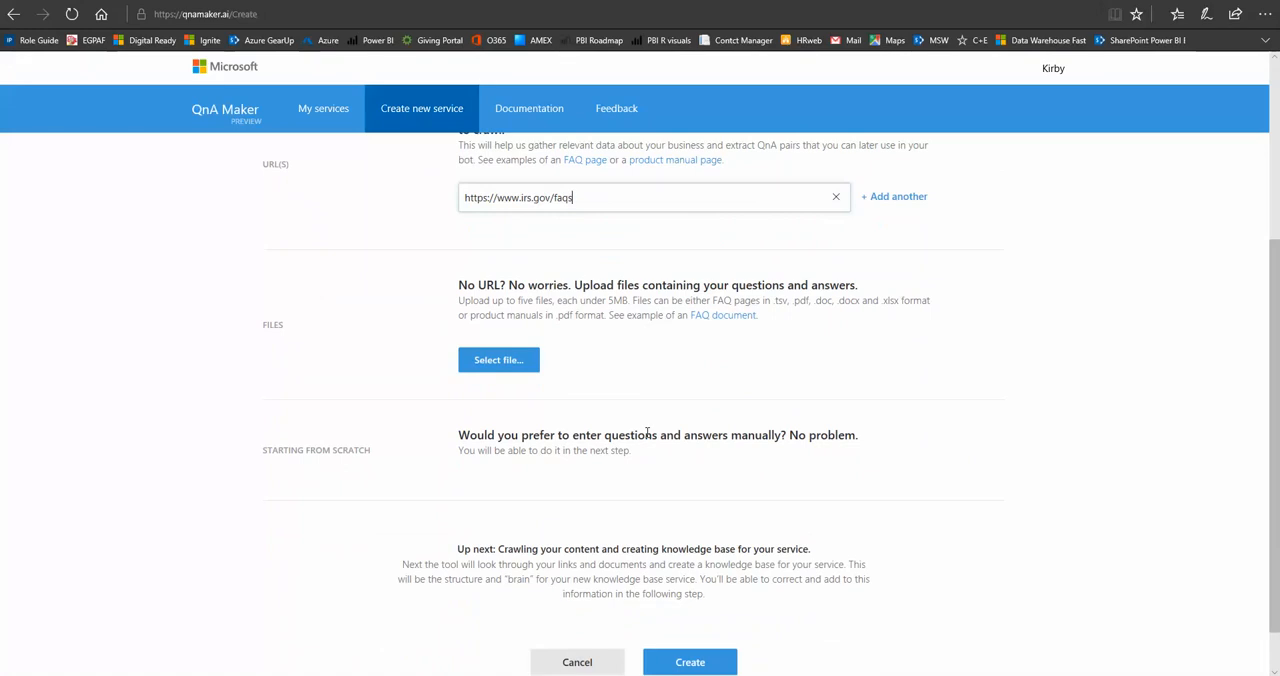
{"action": "scroll", "coordinate": [647, 432], "scroll_direction": "down", "scroll_amount": 1}
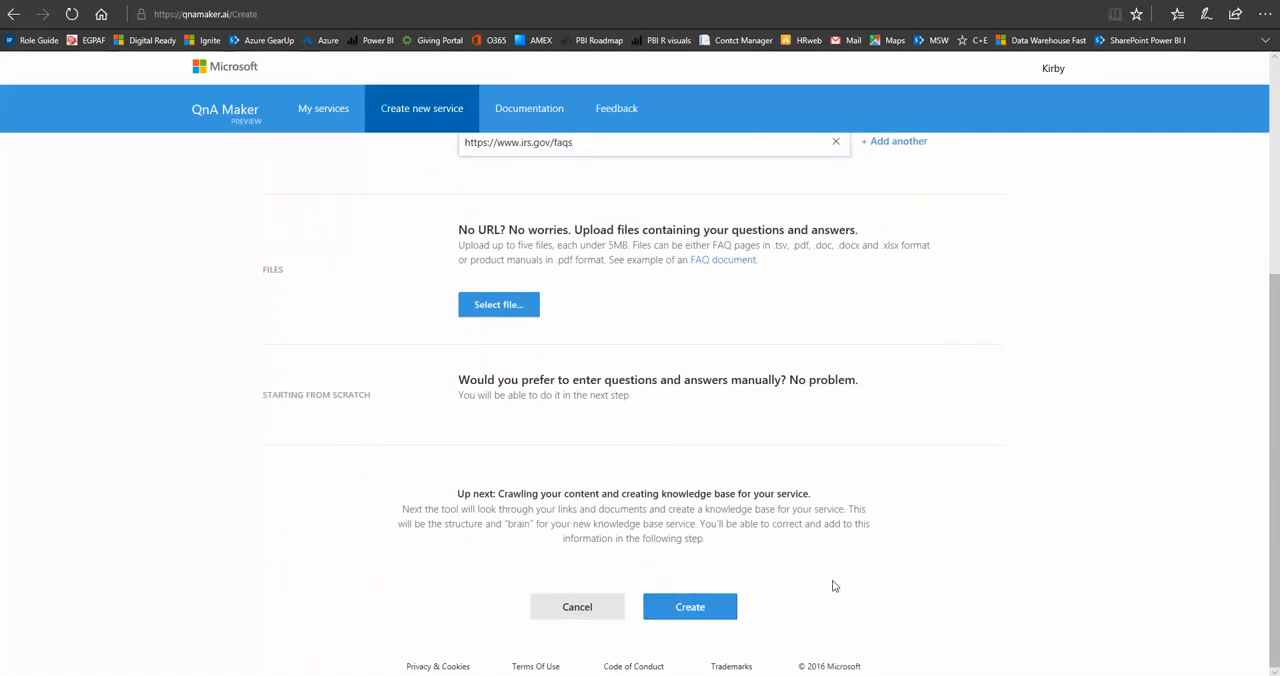
{"action": "left_click", "coordinate": [688, 608]}
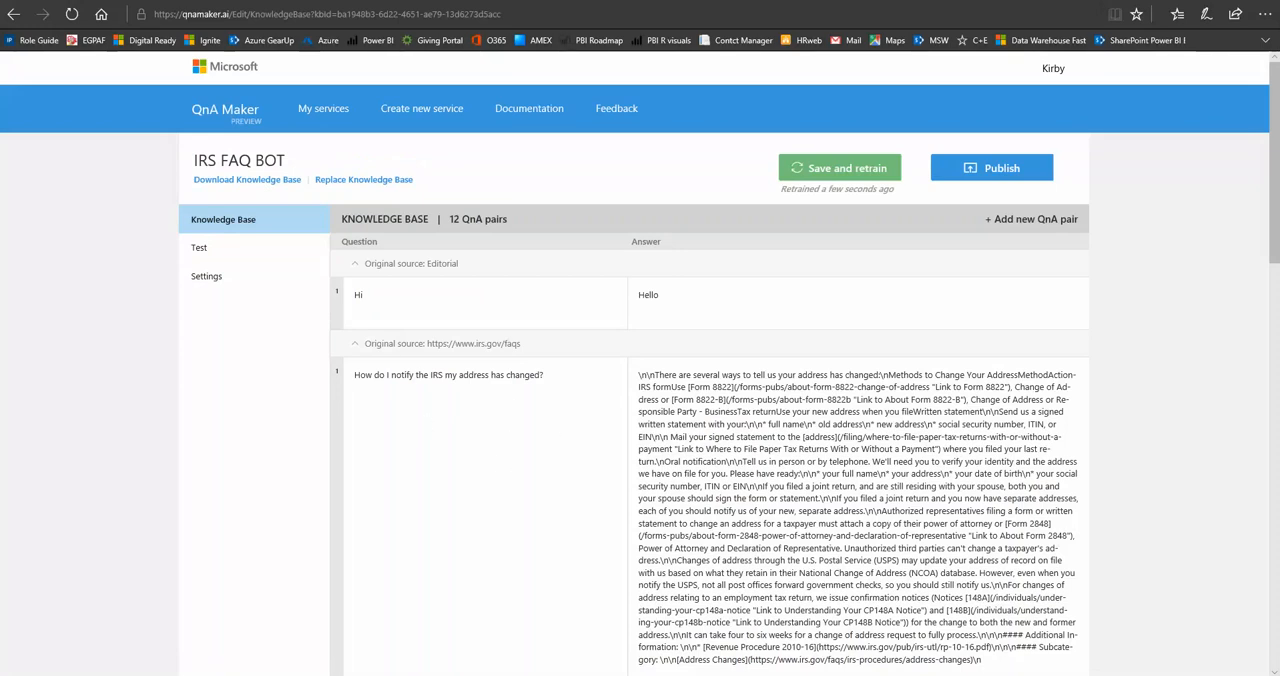
Review the extracted question-and-answer pairs and ask the bot "what is a split return?" in the test chat.
{"action": "scroll", "coordinate": [618, 455], "scroll_direction": "down", "scroll_amount": 2}
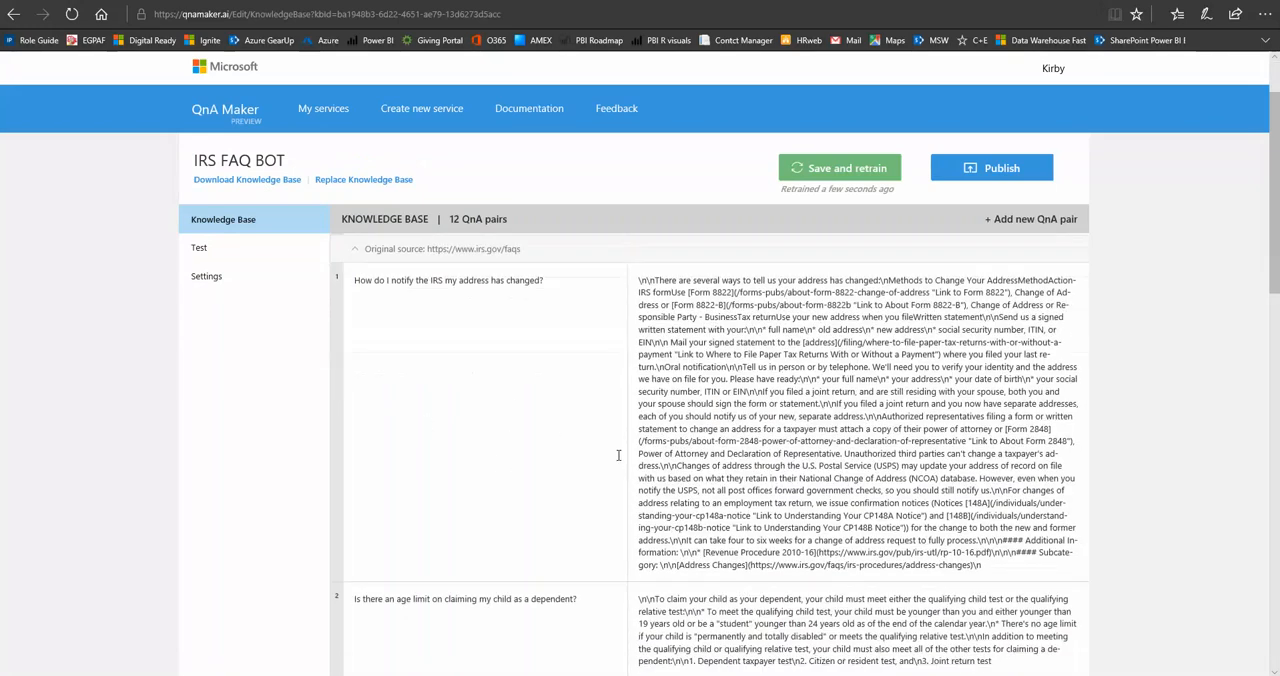
{"action": "scroll", "coordinate": [618, 455], "scroll_direction": "down", "scroll_amount": 7}
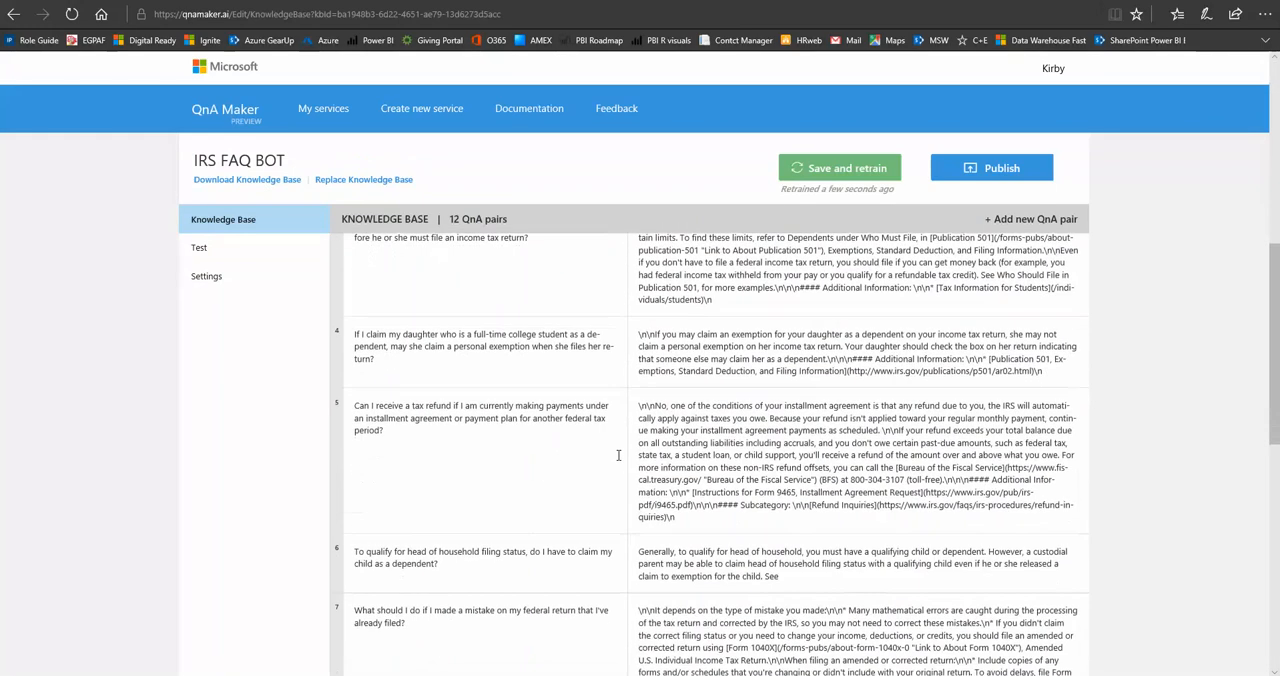
{"action": "scroll", "coordinate": [618, 455], "scroll_direction": "up", "scroll_amount": 5}
{"action": "scroll", "coordinate": [618, 455], "scroll_direction": "up", "scroll_amount": 5}
{"action": "scroll", "coordinate": [617, 454], "scroll_direction": "down", "scroll_amount": 10}
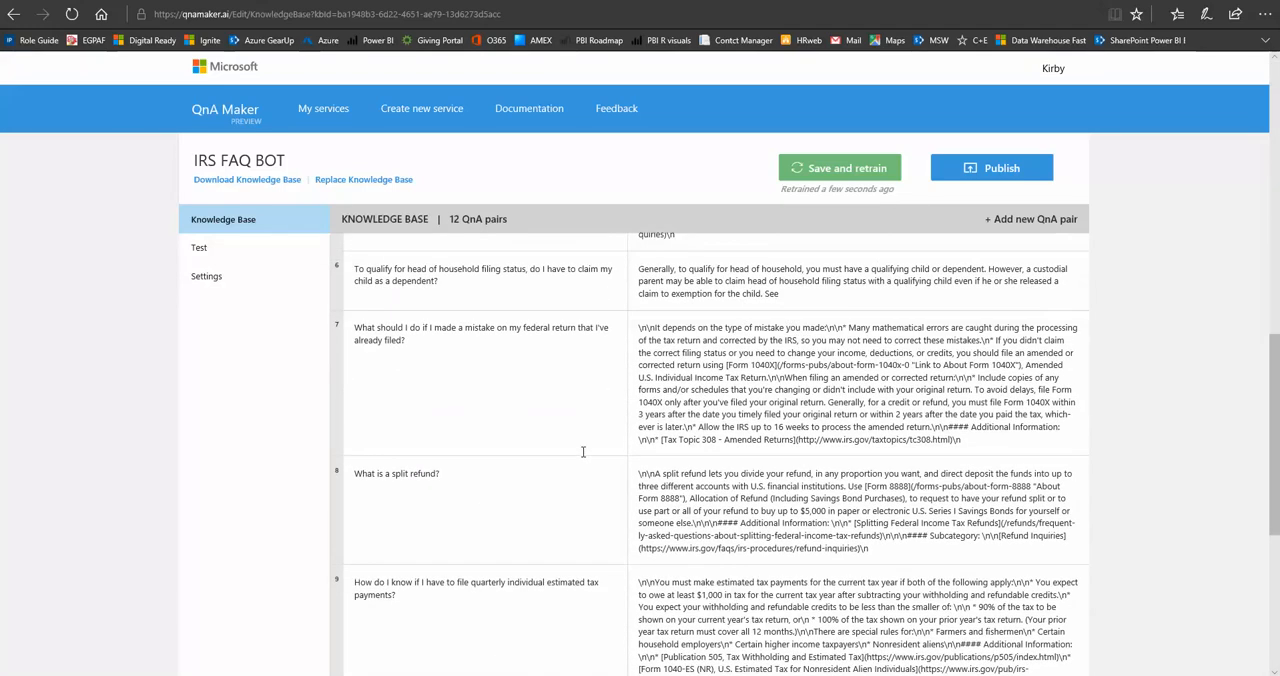
{"action": "left_click", "coordinate": [203, 252]}
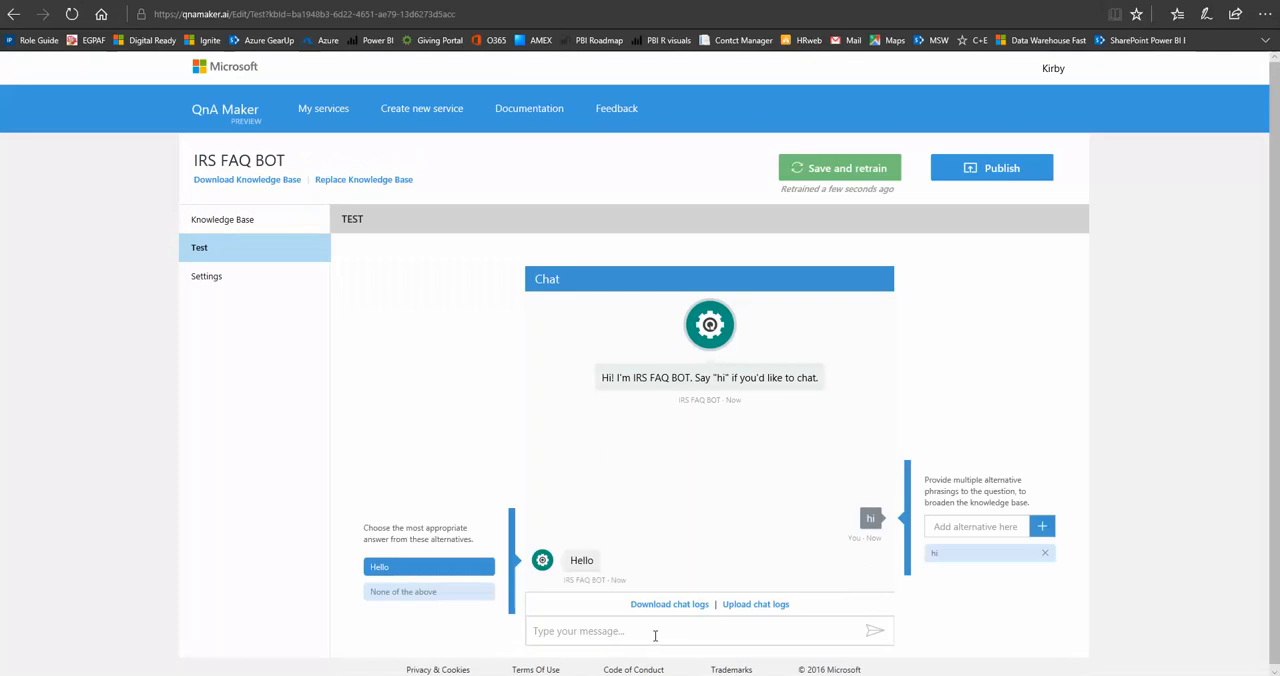
{"action": "left_click", "coordinate": [655, 636]}
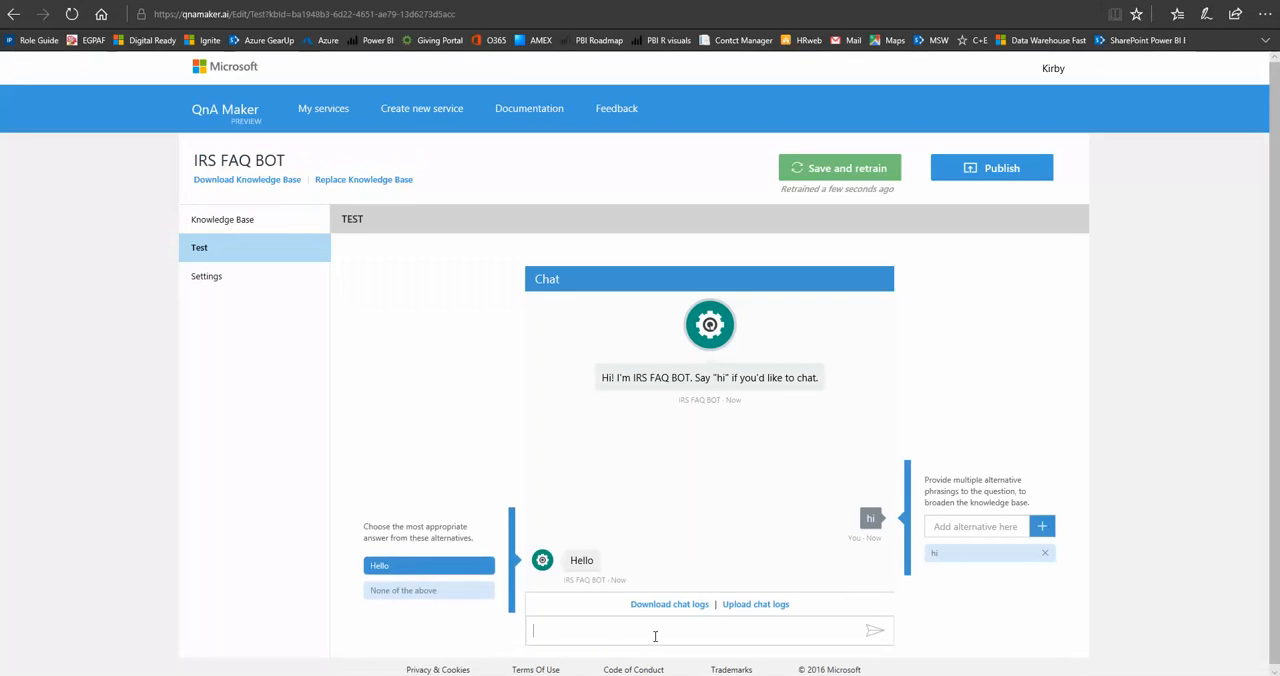
{"action": "type", "text": "what is a split return?"}
{"action": "key", "text": "Return"}
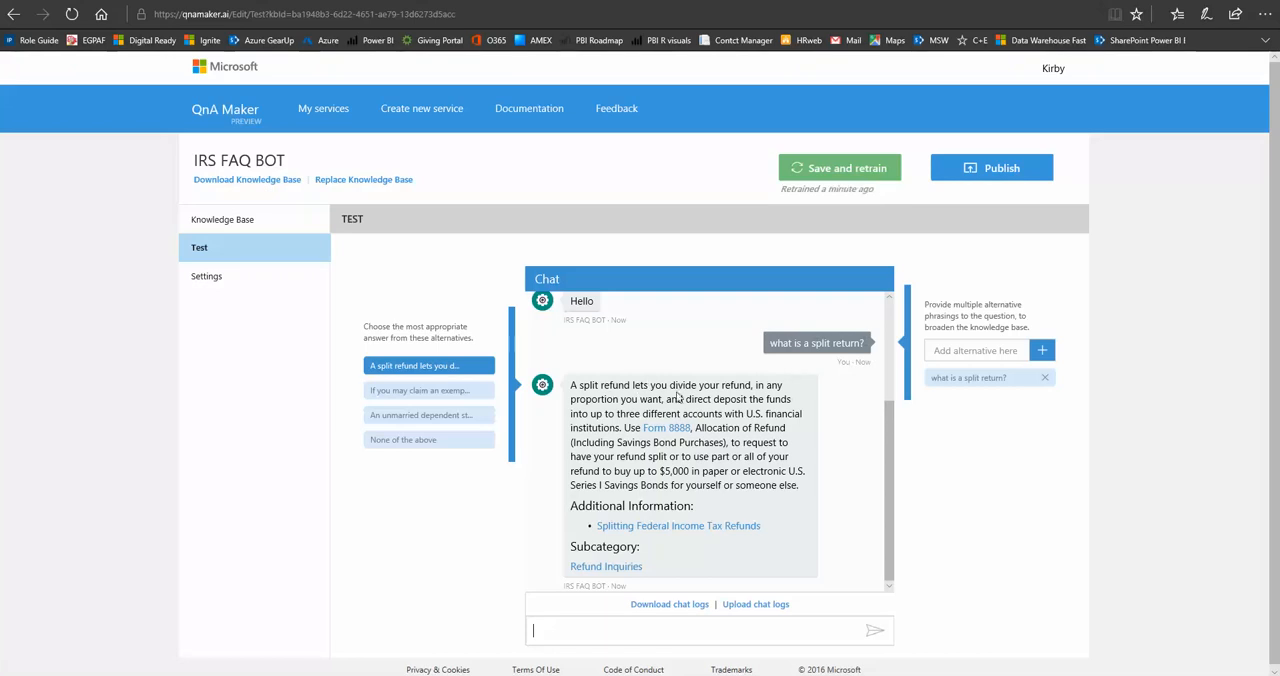
Check the split refund entry in the knowledge base and test the bot with the greetings "hi" and "hello".
{"action": "left_click", "coordinate": [252, 224]}
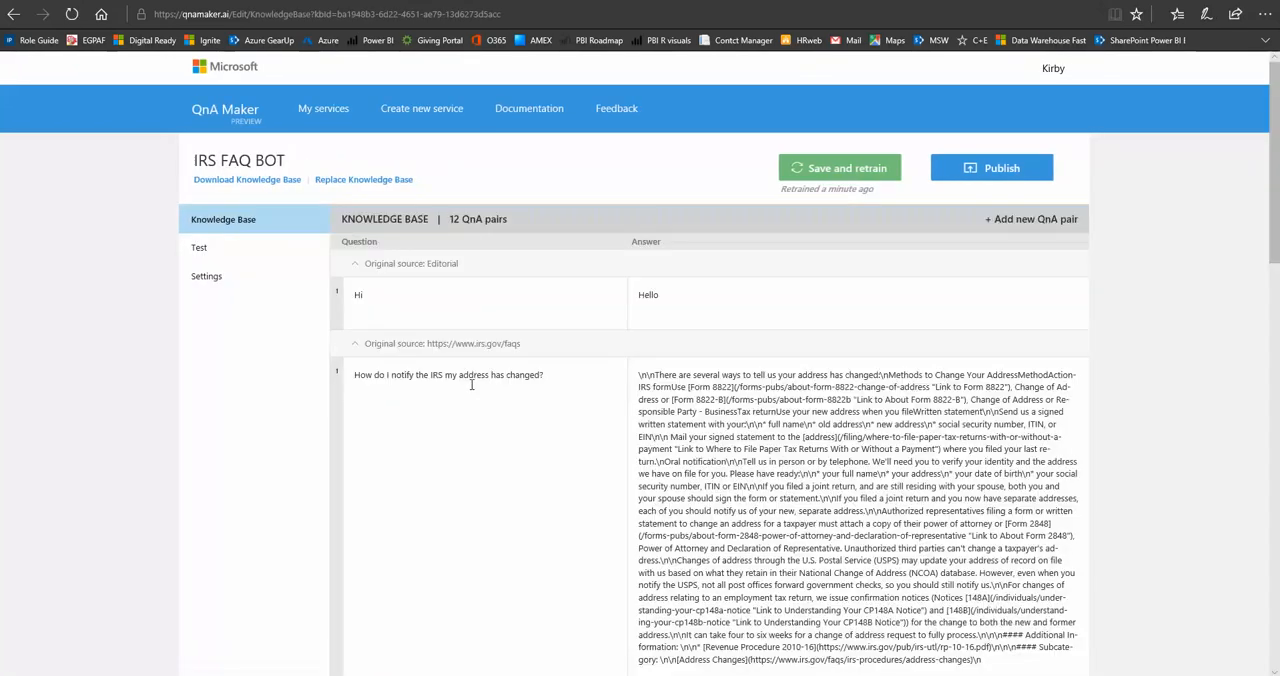
{"action": "scroll", "coordinate": [471, 384], "scroll_direction": "down", "scroll_amount": 4}
{"action": "scroll", "coordinate": [471, 384], "scroll_direction": "down", "scroll_amount": 15}
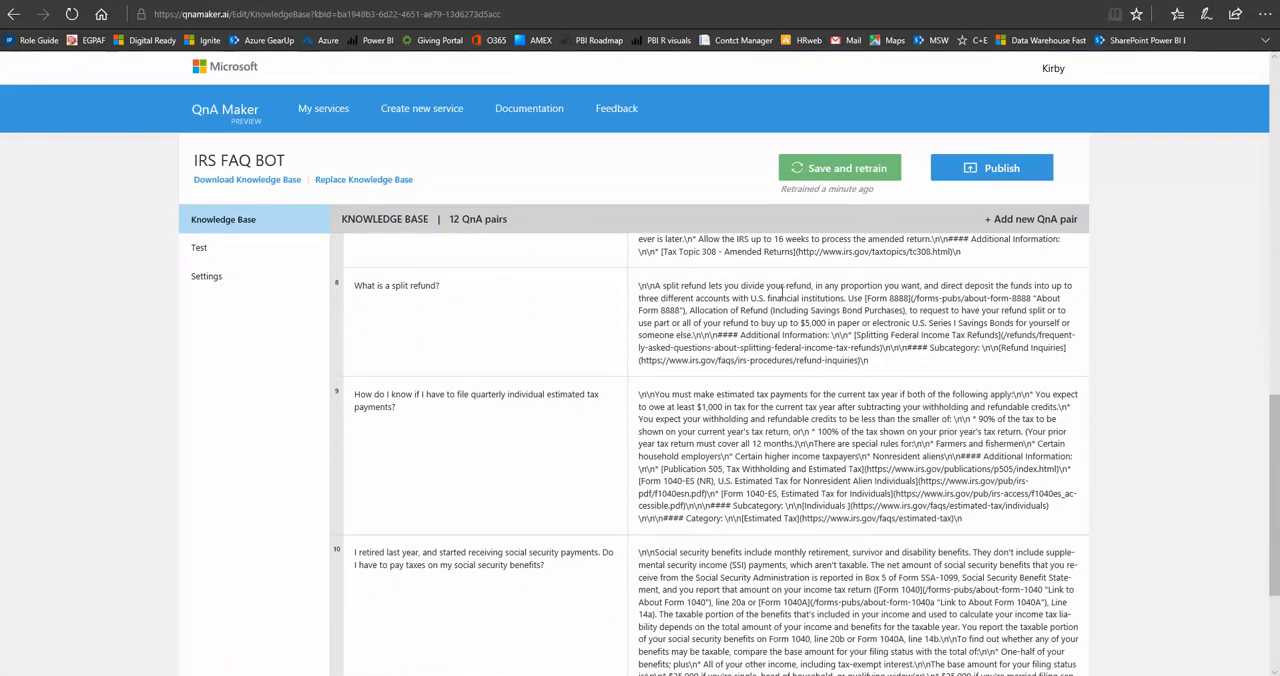
{"action": "scroll", "coordinate": [805, 302], "scroll_direction": "up", "scroll_amount": 18}
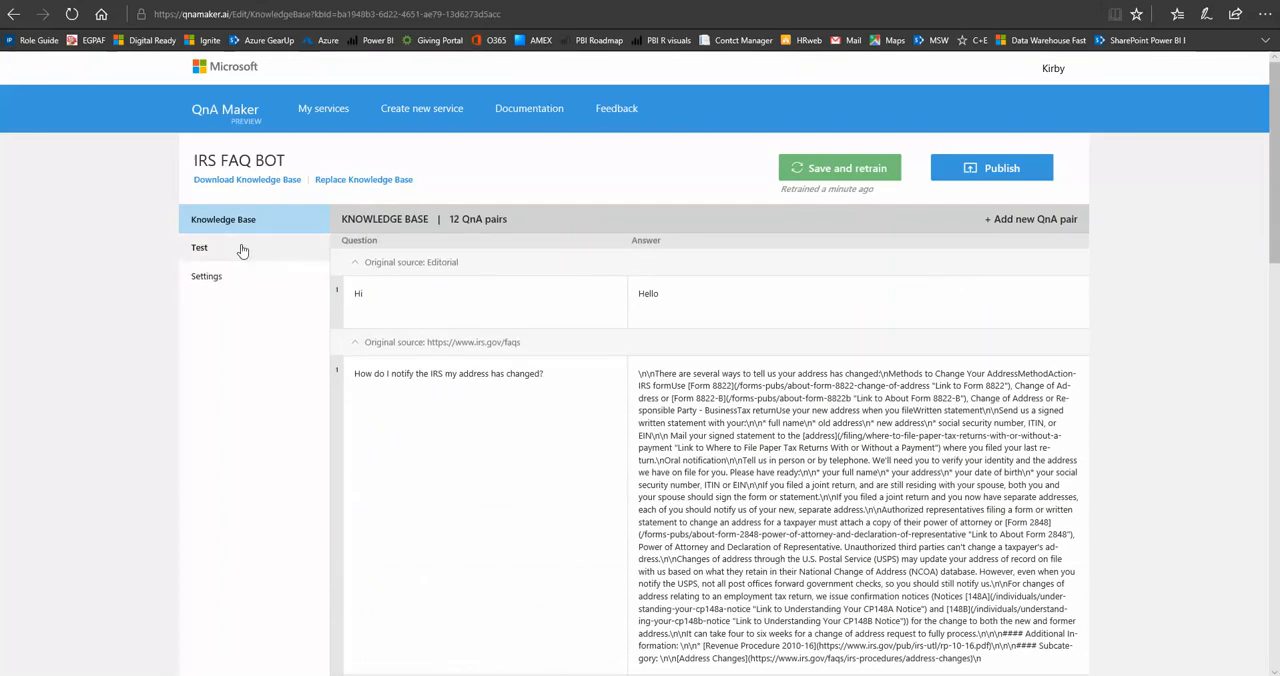
{"action": "left_click", "coordinate": [200, 251]}
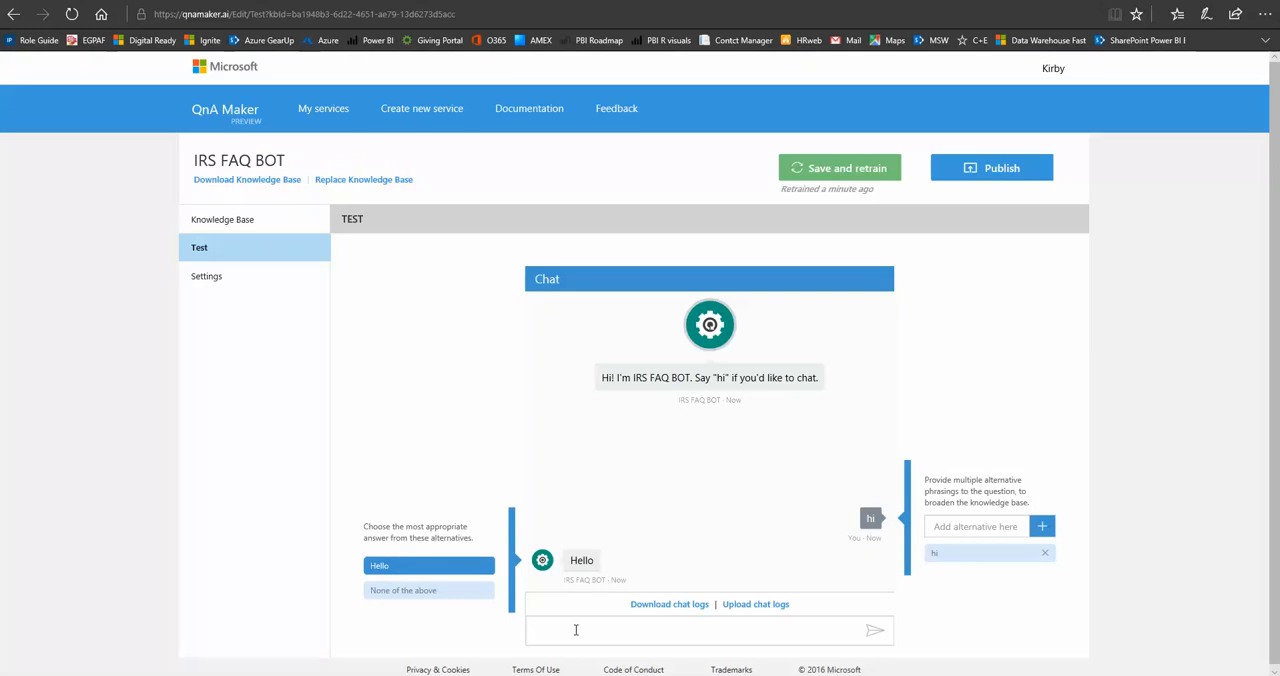
{"action": "type", "text": "hi"}
{"action": "key", "text": "Return"}
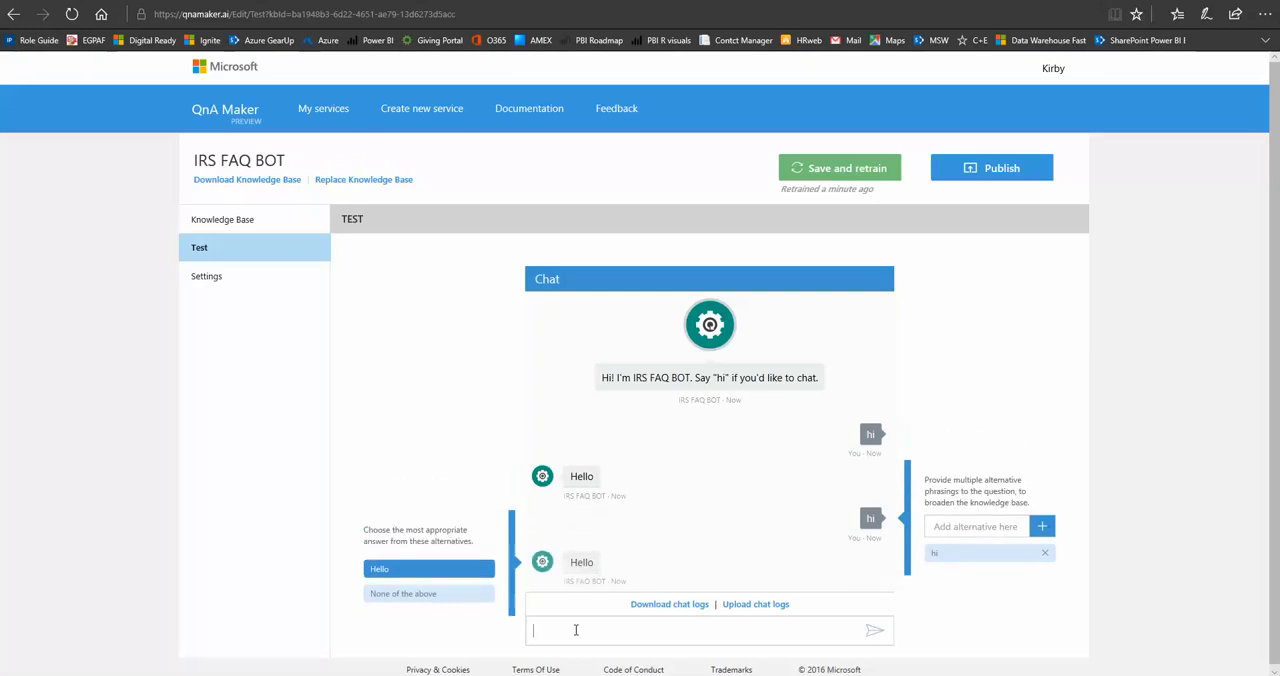
{"action": "type", "text": "hello"}
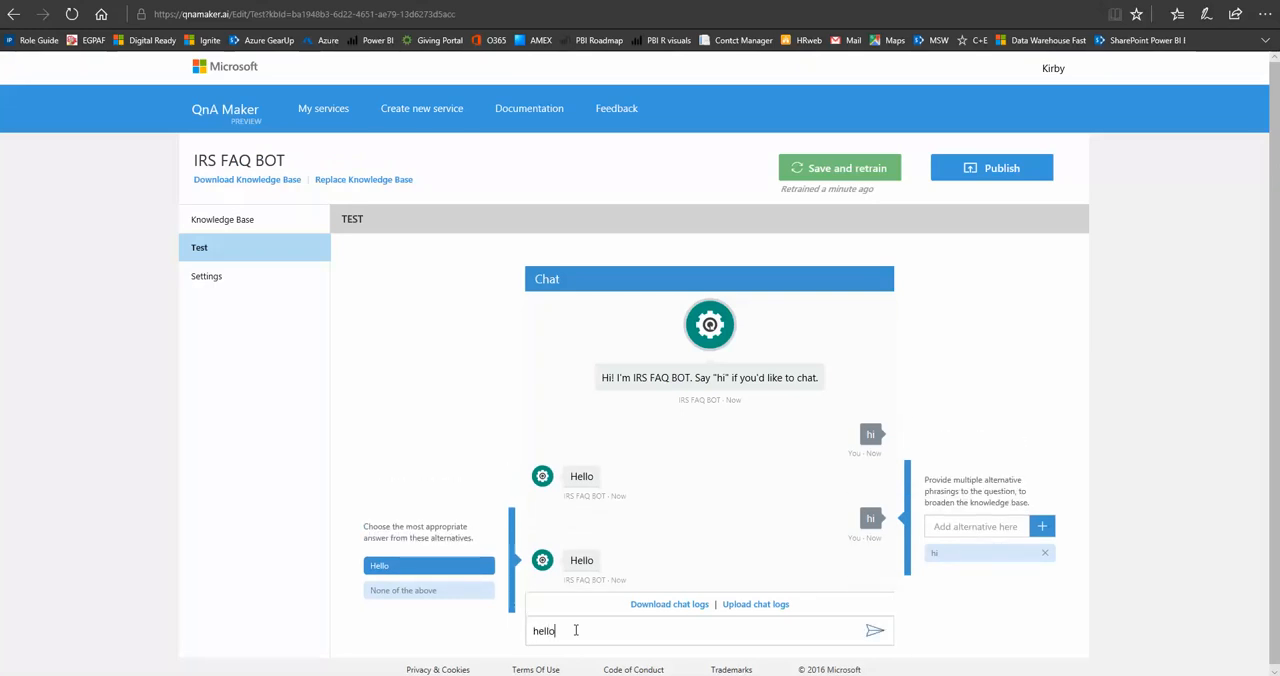
{"action": "key", "text": "Return"}
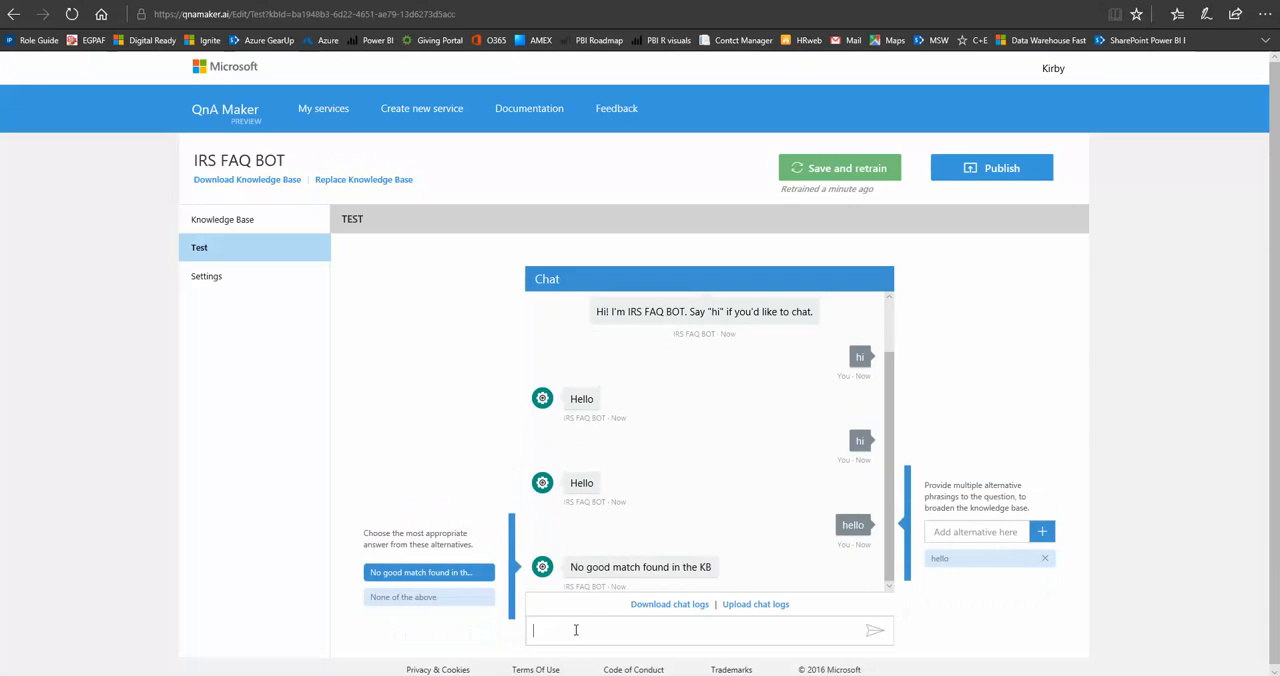
Add a QnA pair with the question "Hello" and the answer "Hi there!", and save and retrain the knowledge base.
{"action": "left_click", "coordinate": [228, 219]}
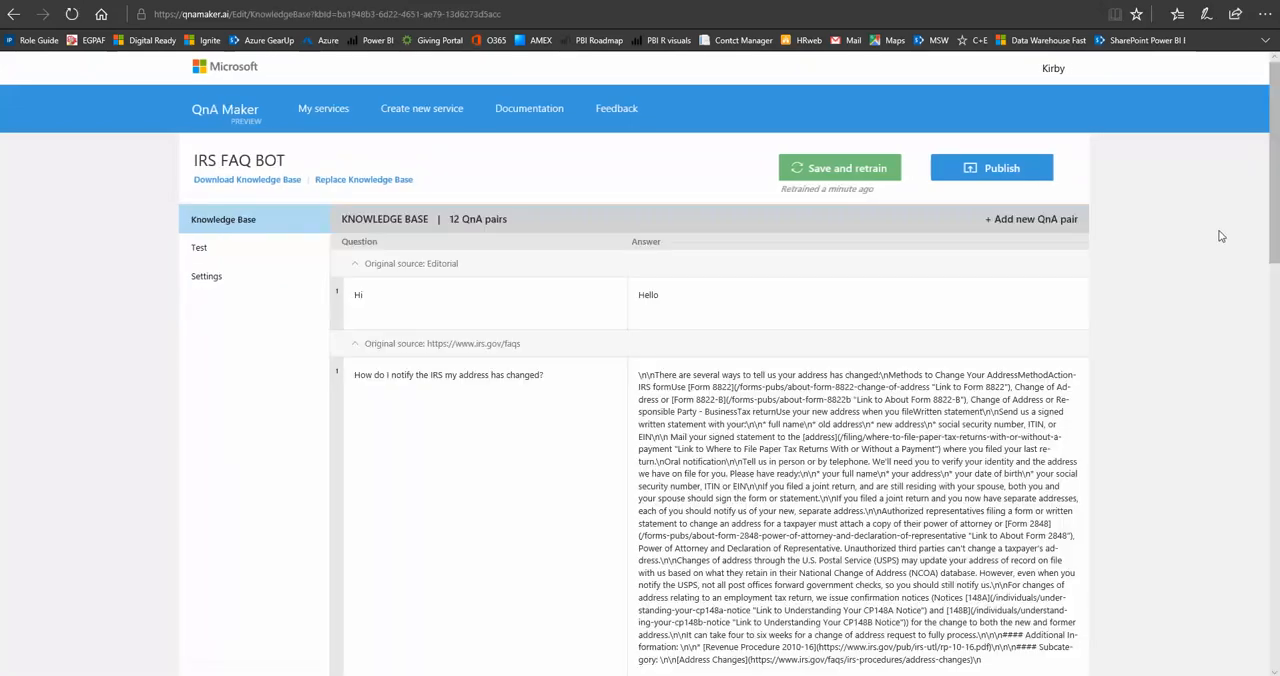
{"action": "left_click", "coordinate": [1016, 222]}
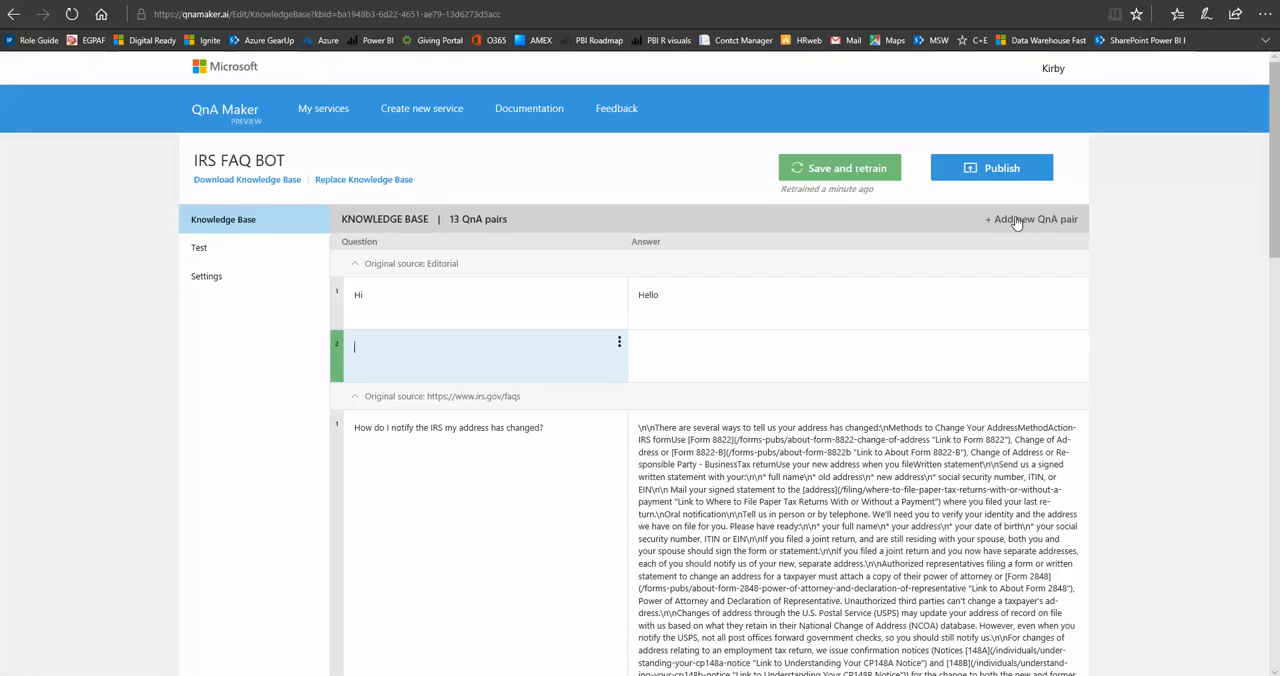
{"action": "type", "text": "Hello"}
{"action": "key", "text": "Tab"}
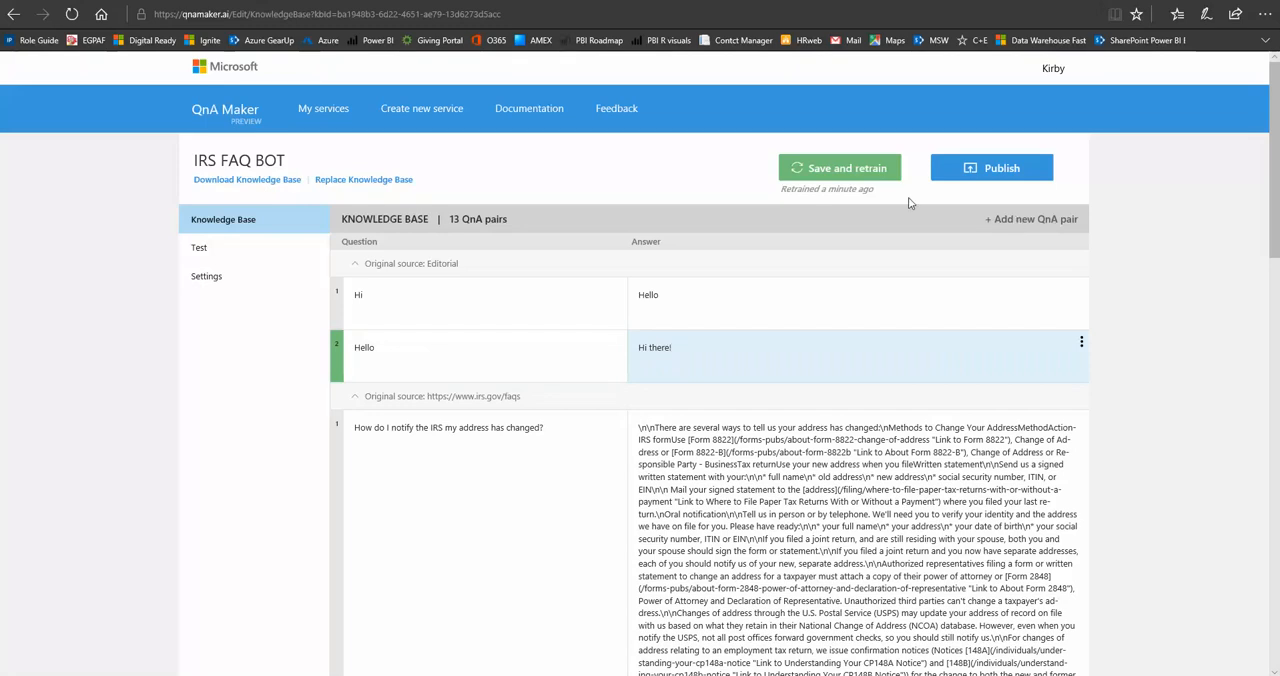
{"action": "left_click", "coordinate": [847, 166]}
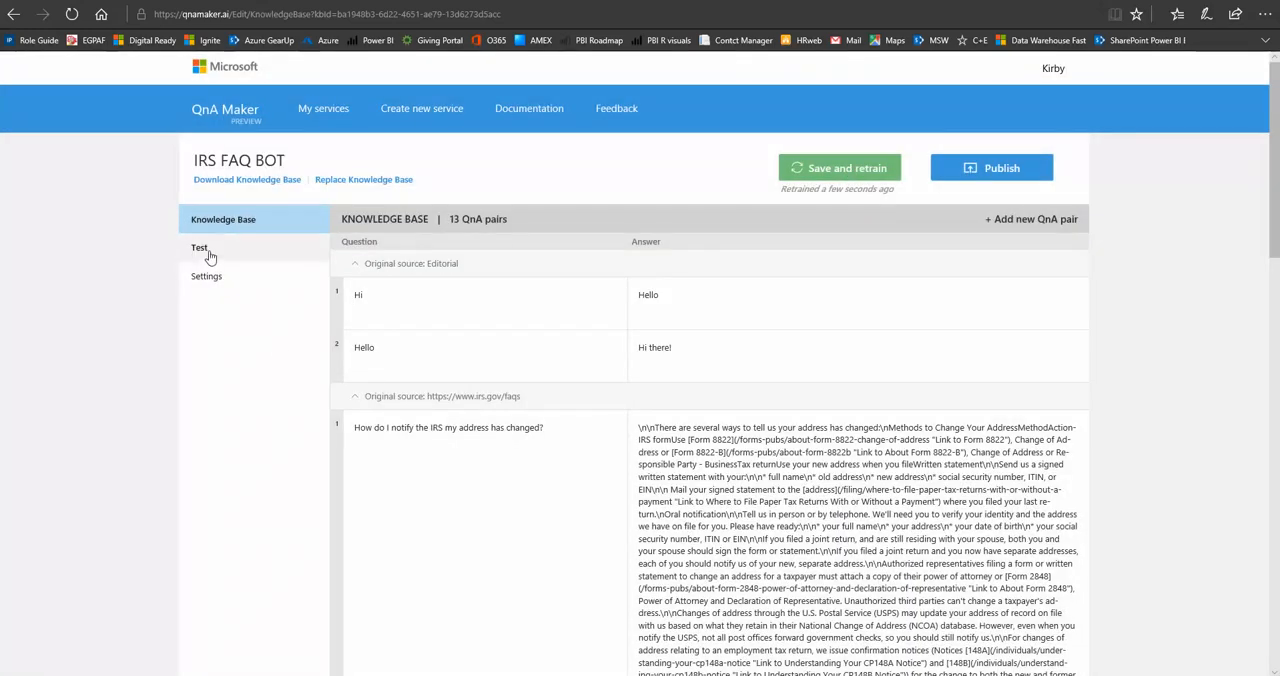
Test the retrained bot by sending it "Hello" in the test chat.
{"action": "left_click", "coordinate": [209, 253]}
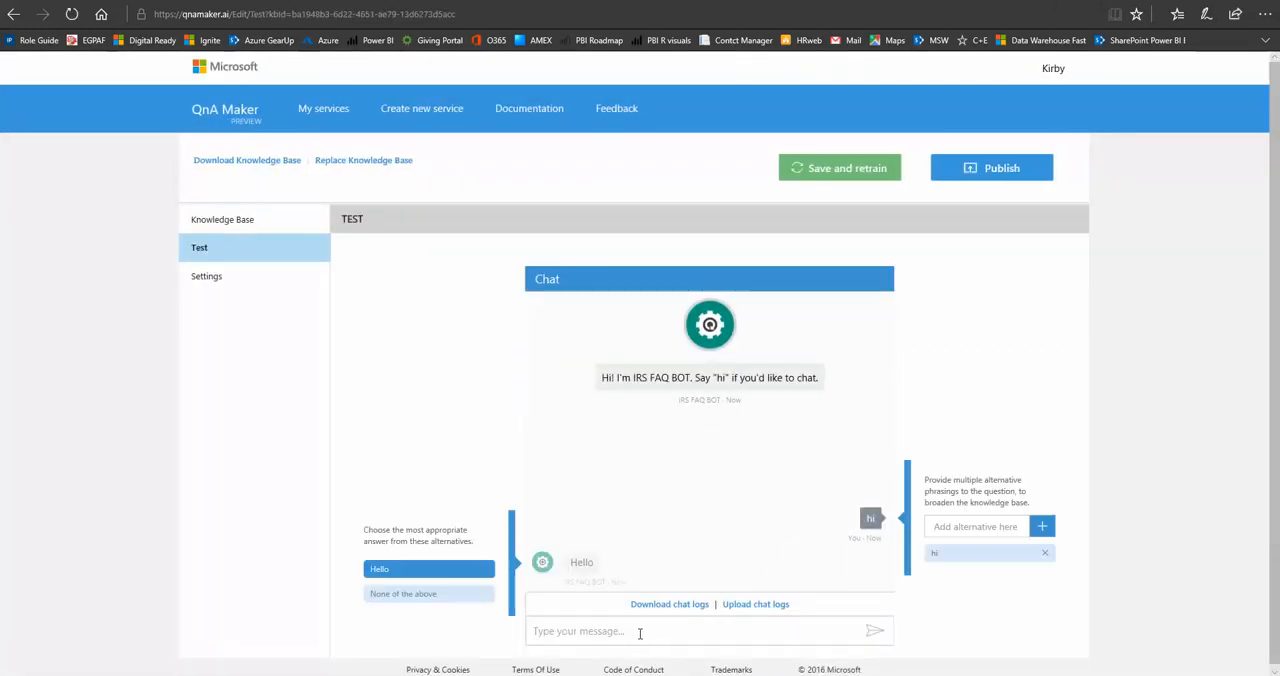
{"action": "left_click", "coordinate": [640, 631]}
{"action": "type", "text": "H"}
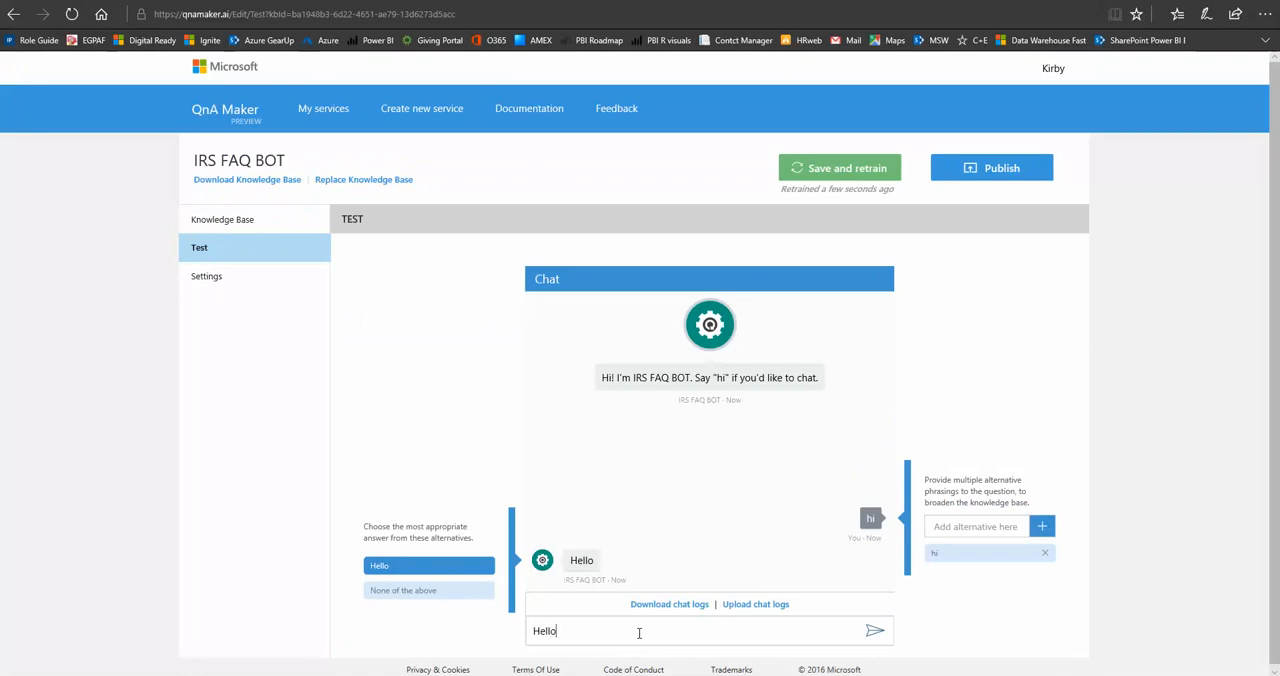
{"action": "type", "text": "ello"}
{"action": "key", "text": "Return"}
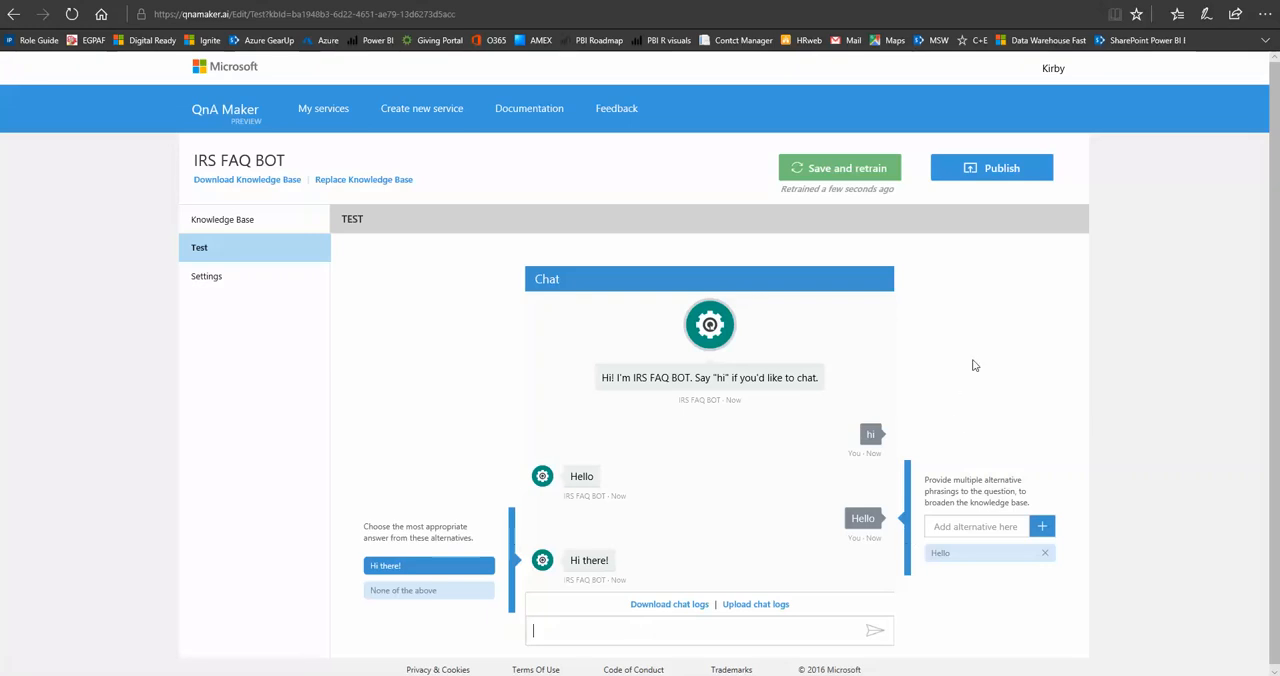
Publish the IRS FAQ BOT service with its current draft of QnA pairs.
{"action": "left_click", "coordinate": [1008, 178]}
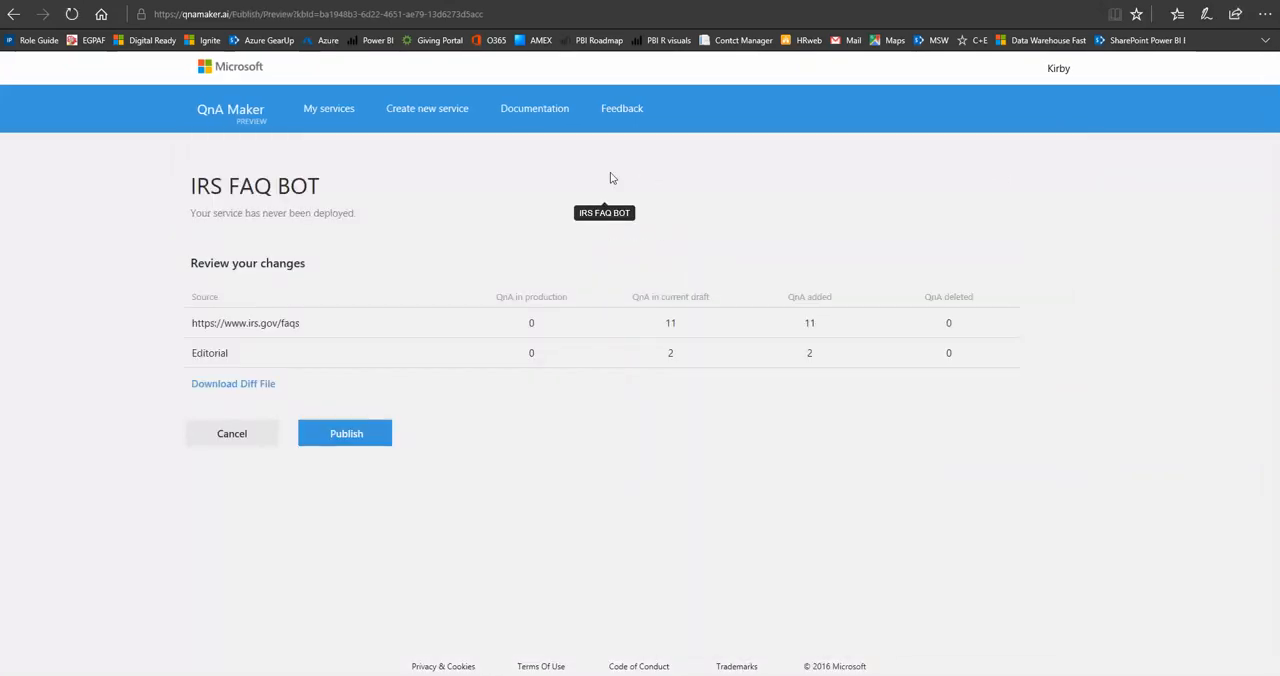
{"action": "left_click", "coordinate": [359, 434]}
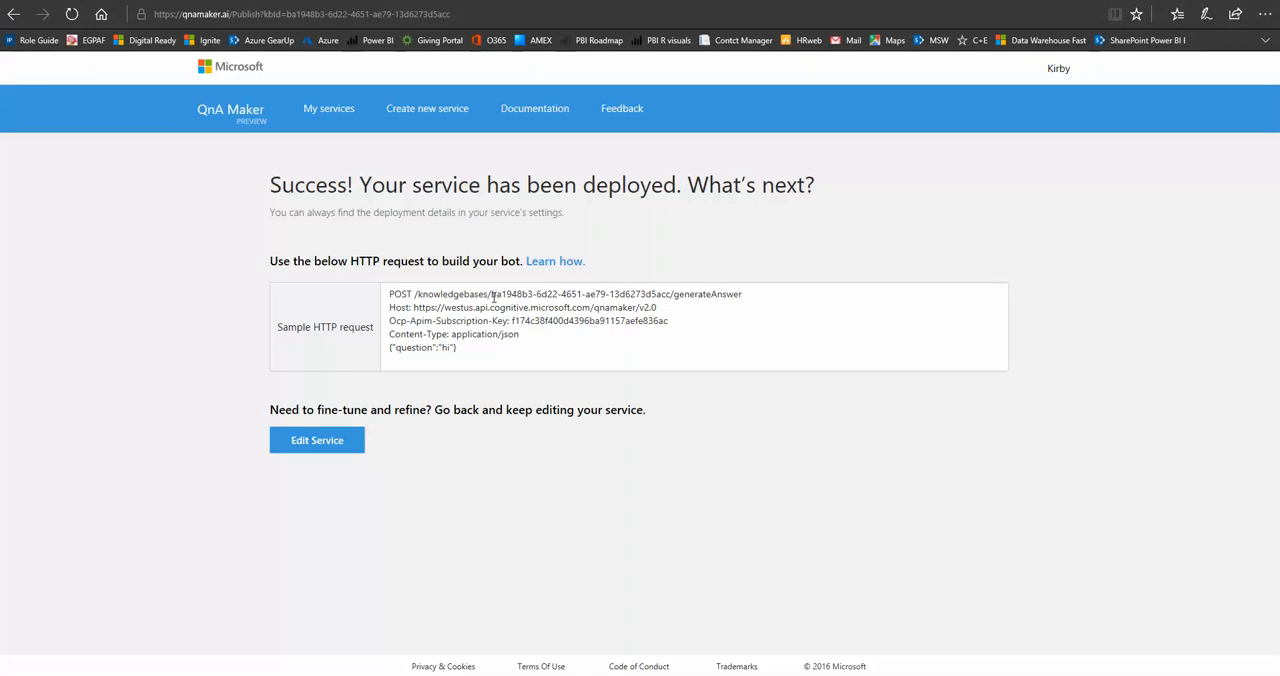
Examine the knowledge base ID and the subscription key in the sample HTTP request.
{"action": "left_click_drag", "start_coordinate": [491, 294], "coordinate": [671, 294]}
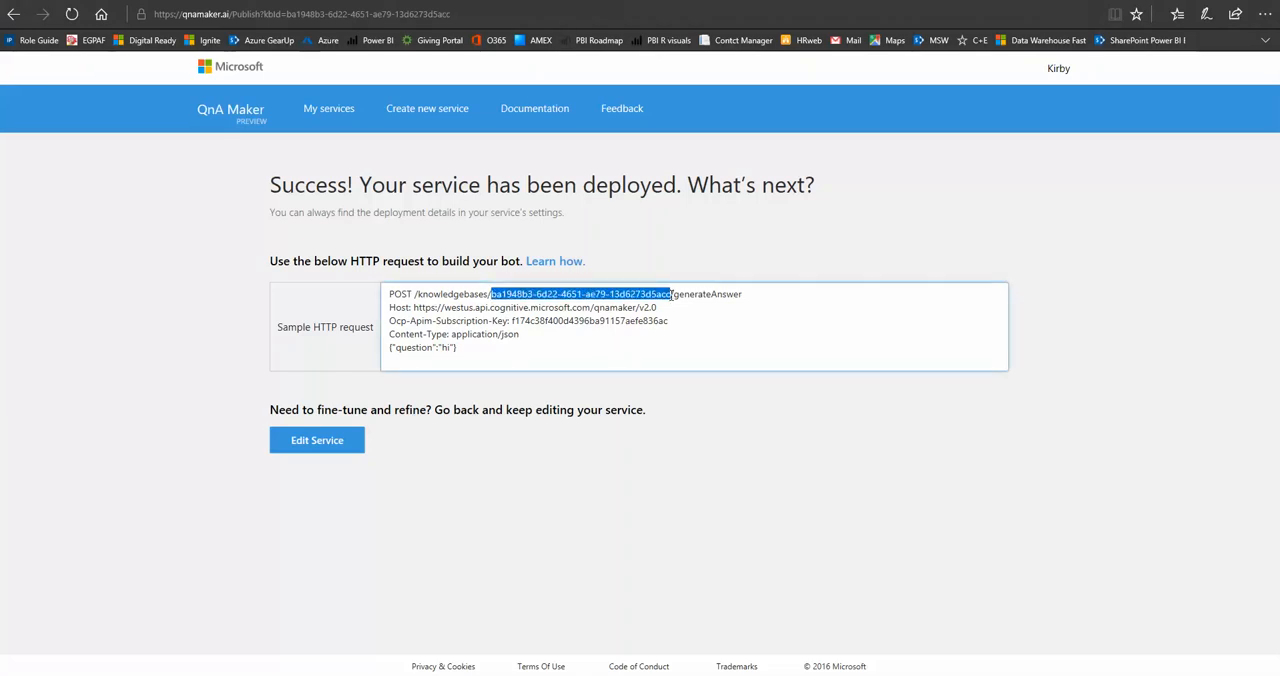
{"action": "left_click", "coordinate": [527, 323]}
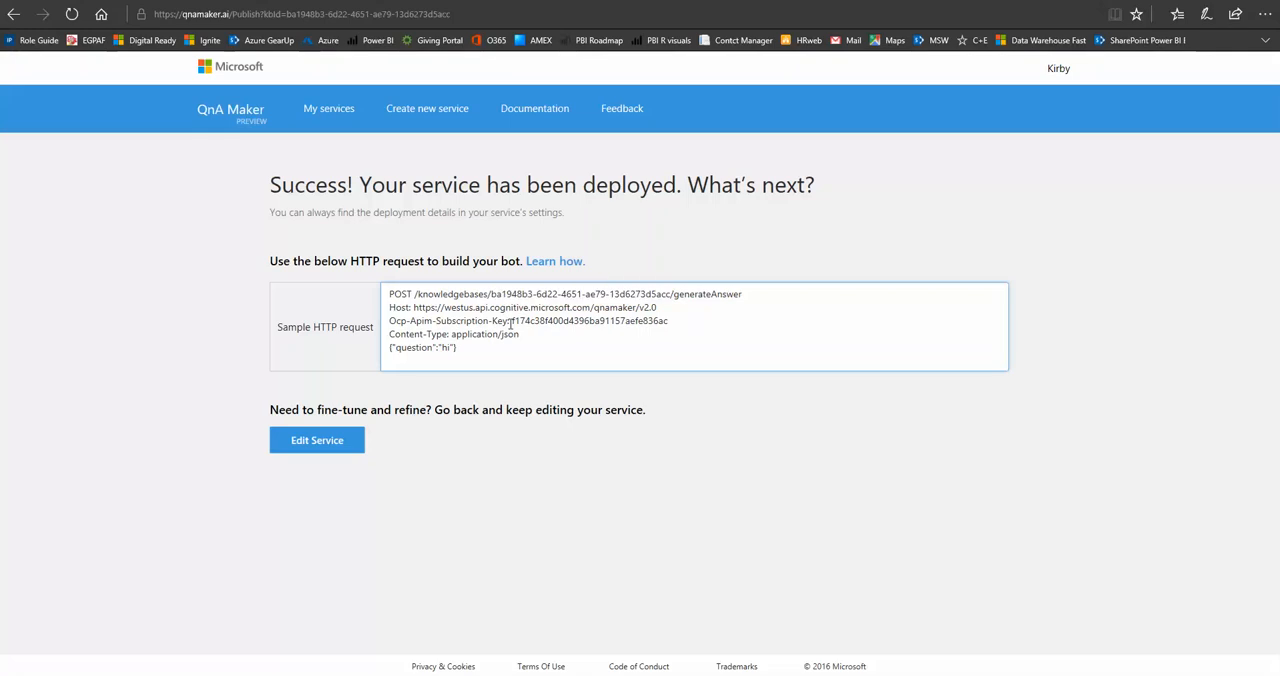
{"action": "left_click_drag", "start_coordinate": [512, 321], "coordinate": [668, 321]}
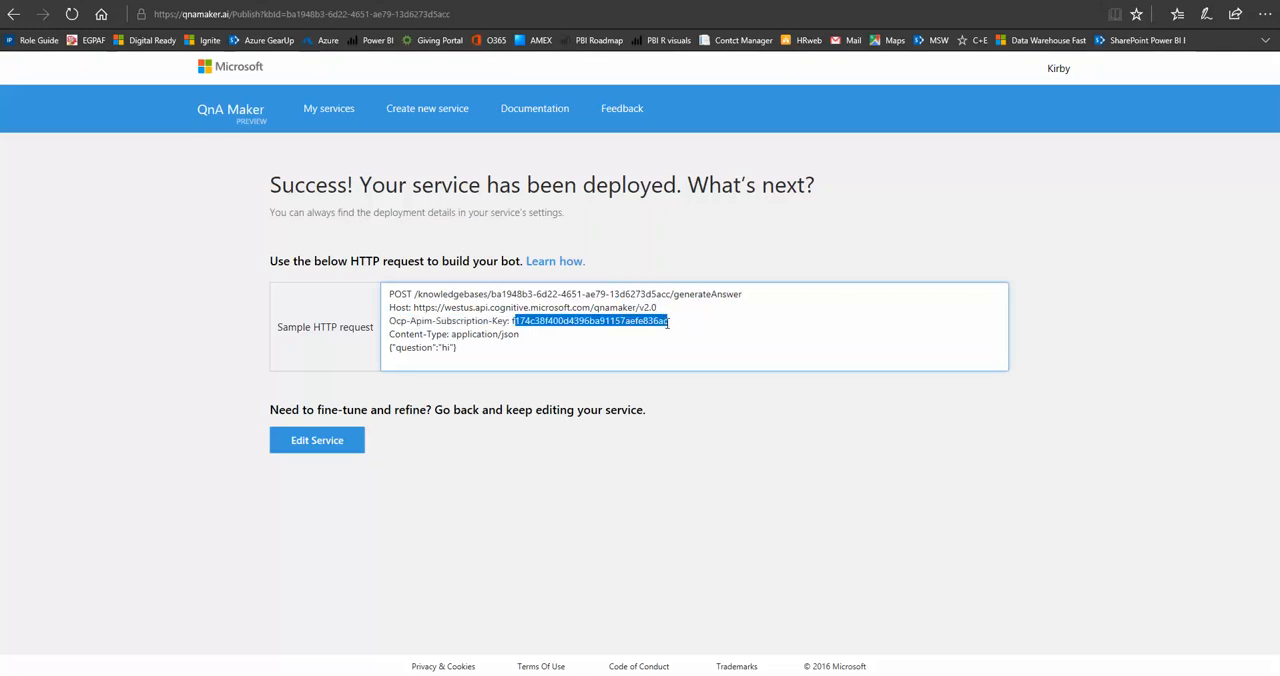
Switch to the Azure portal and start creating a Web App Bot resource from AI + Cognitive Services.
{"action": "left_click", "coordinate": [240, 1]}
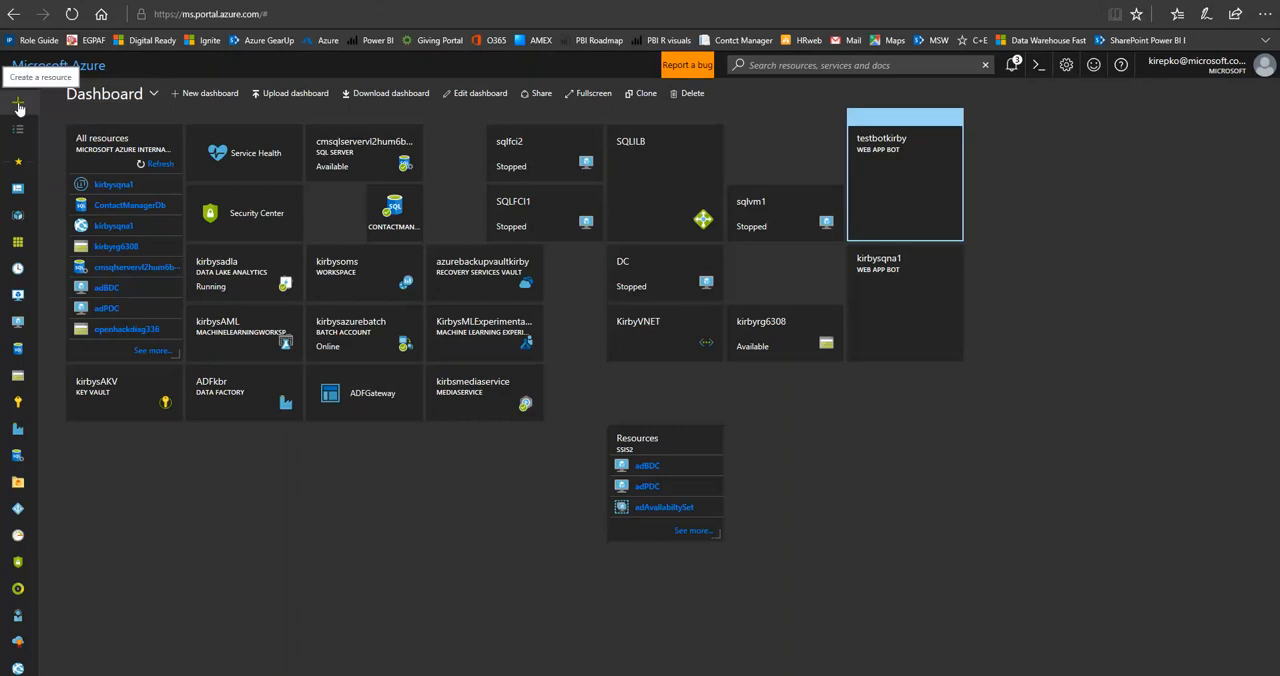
{"action": "left_click", "coordinate": [18, 107]}
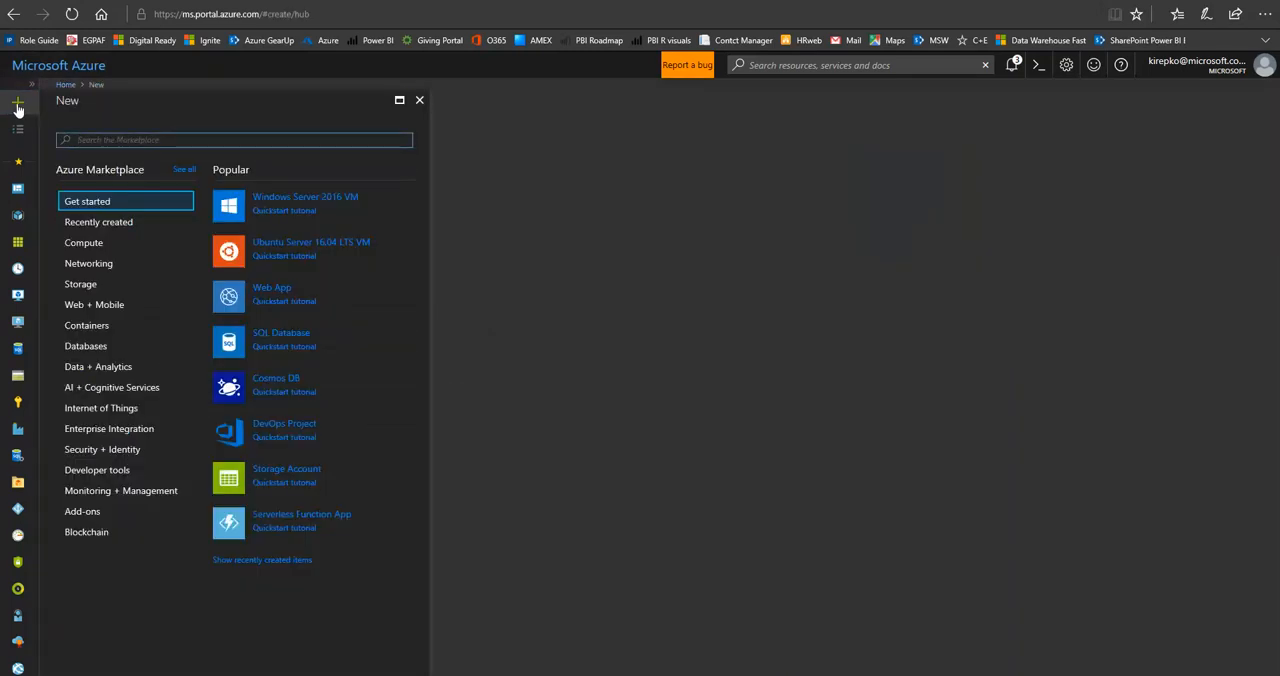
{"action": "left_click", "coordinate": [136, 392]}
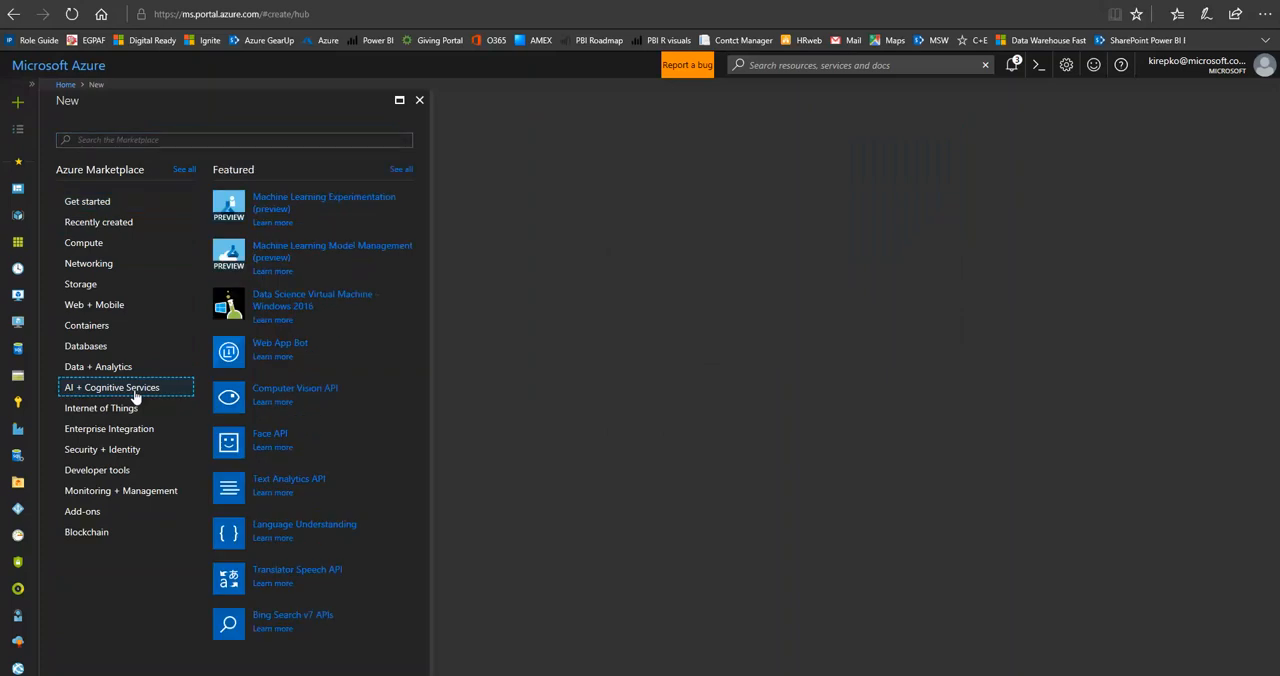
{"action": "left_click", "coordinate": [285, 347]}
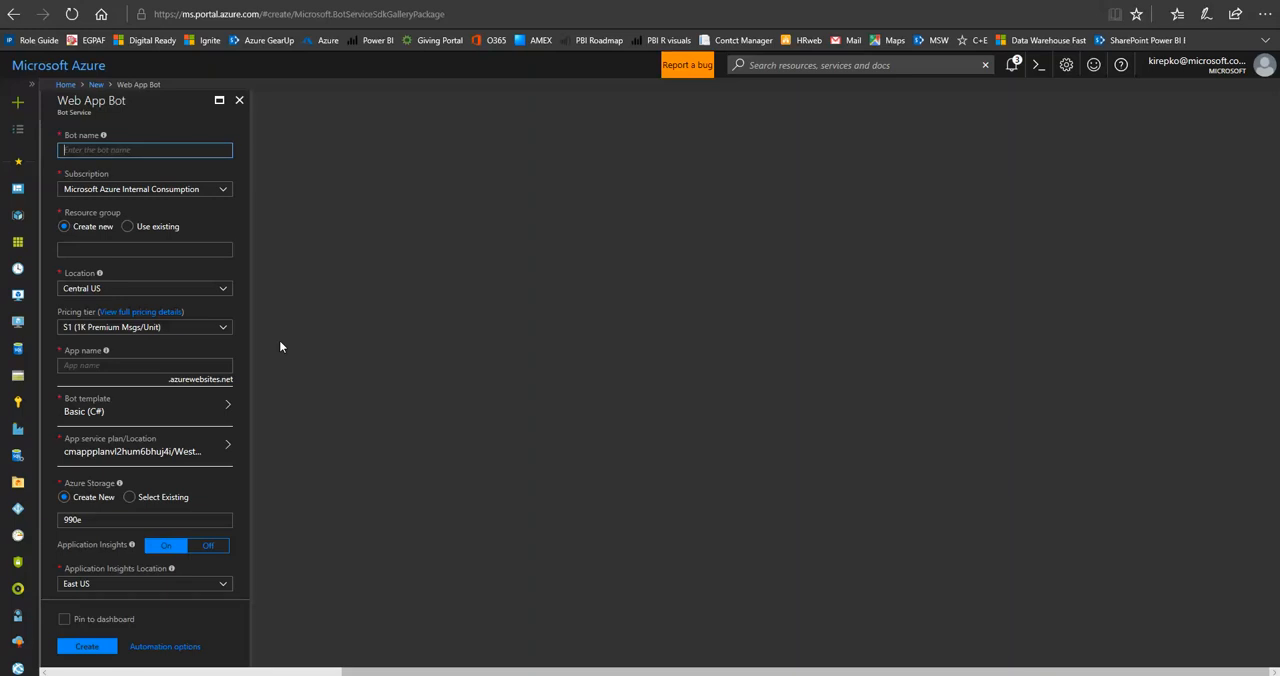
Name the bot DemoIRSbot and assign it to the existing resource group "bot".
{"action": "type", "text": "DemoI"}
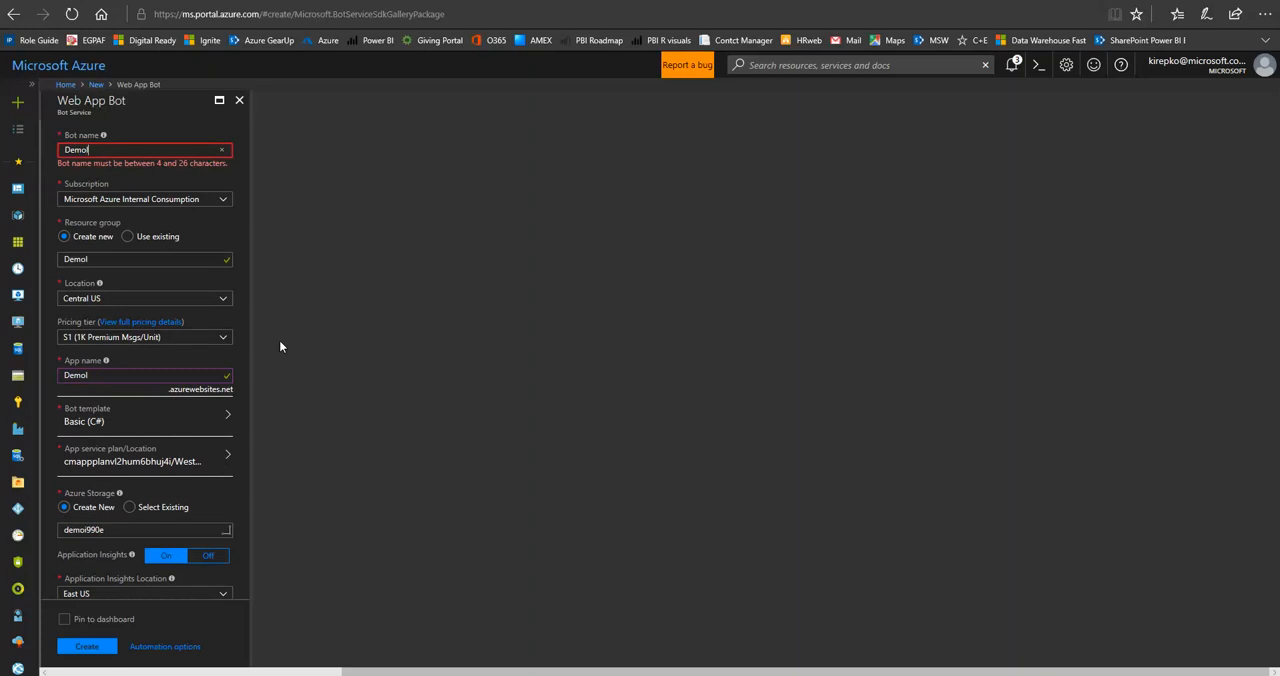
{"action": "type", "text": "RSbot"}
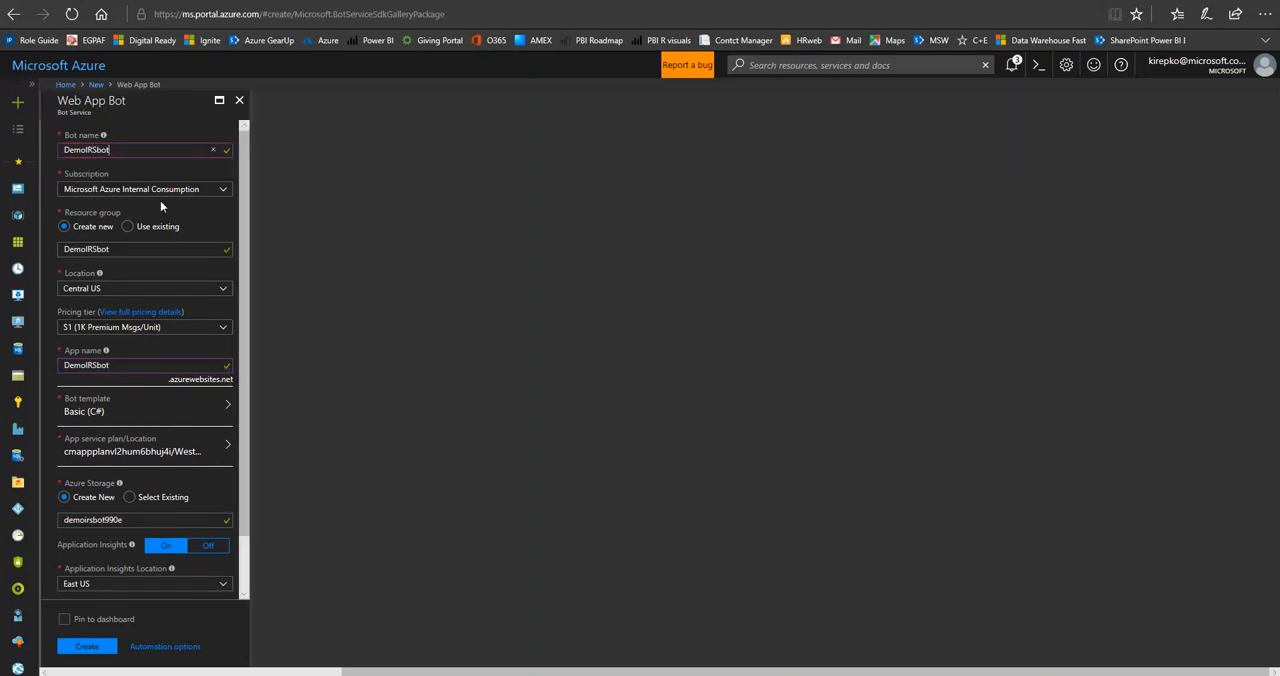
{"action": "left_click", "coordinate": [130, 227]}
{"action": "left_click", "coordinate": [225, 255]}
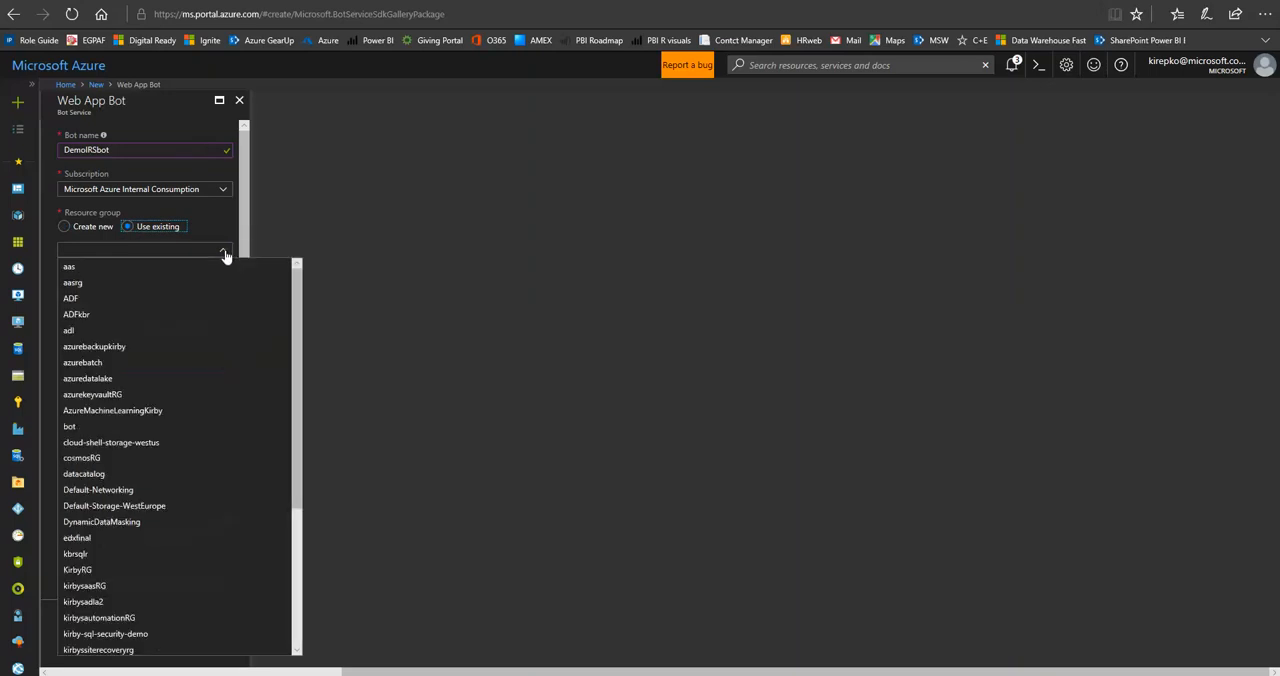
{"action": "left_click", "coordinate": [84, 430]}
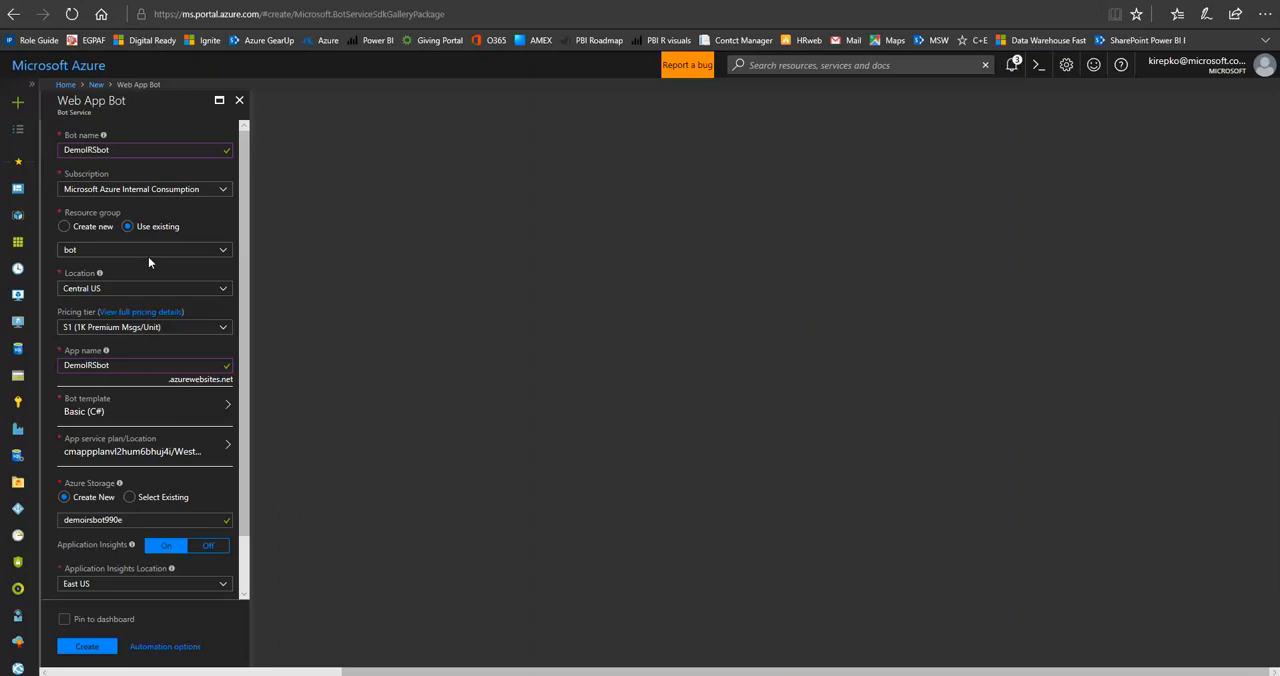
Set the bot's pricing tier to F0 (10K Premium Messages) and its template to Question and Answer in C#.
{"action": "left_click", "coordinate": [226, 332]}
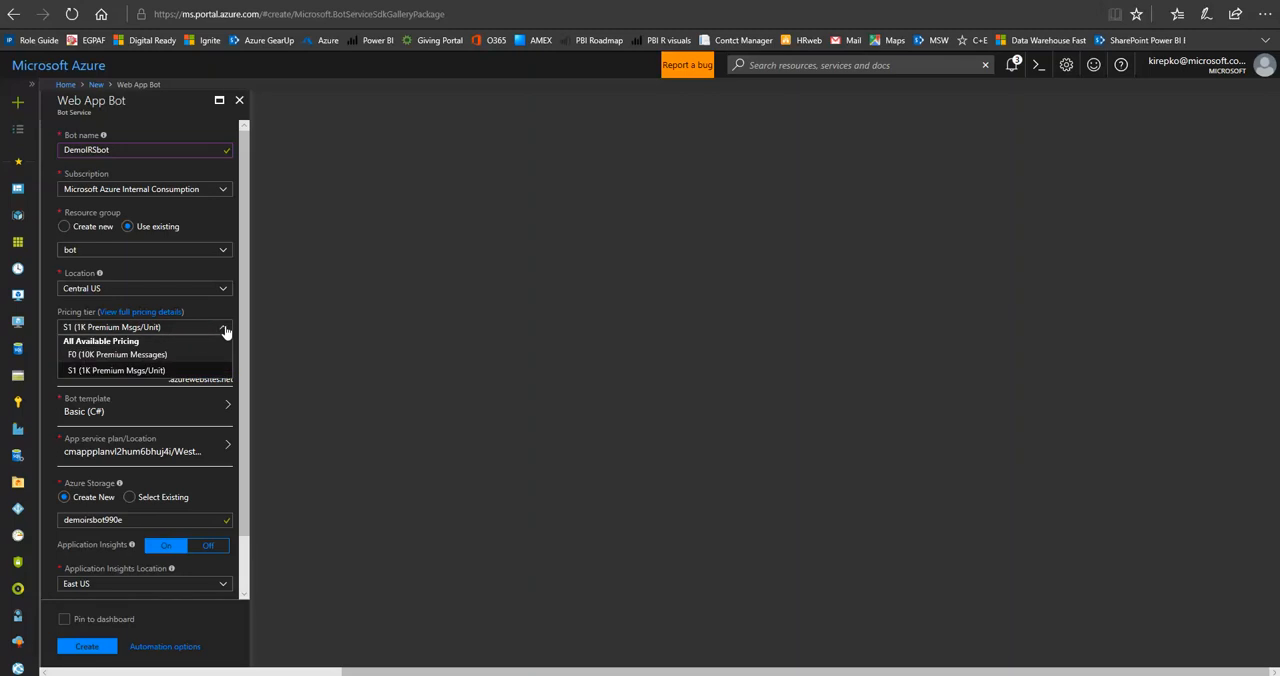
{"action": "left_click", "coordinate": [154, 355]}
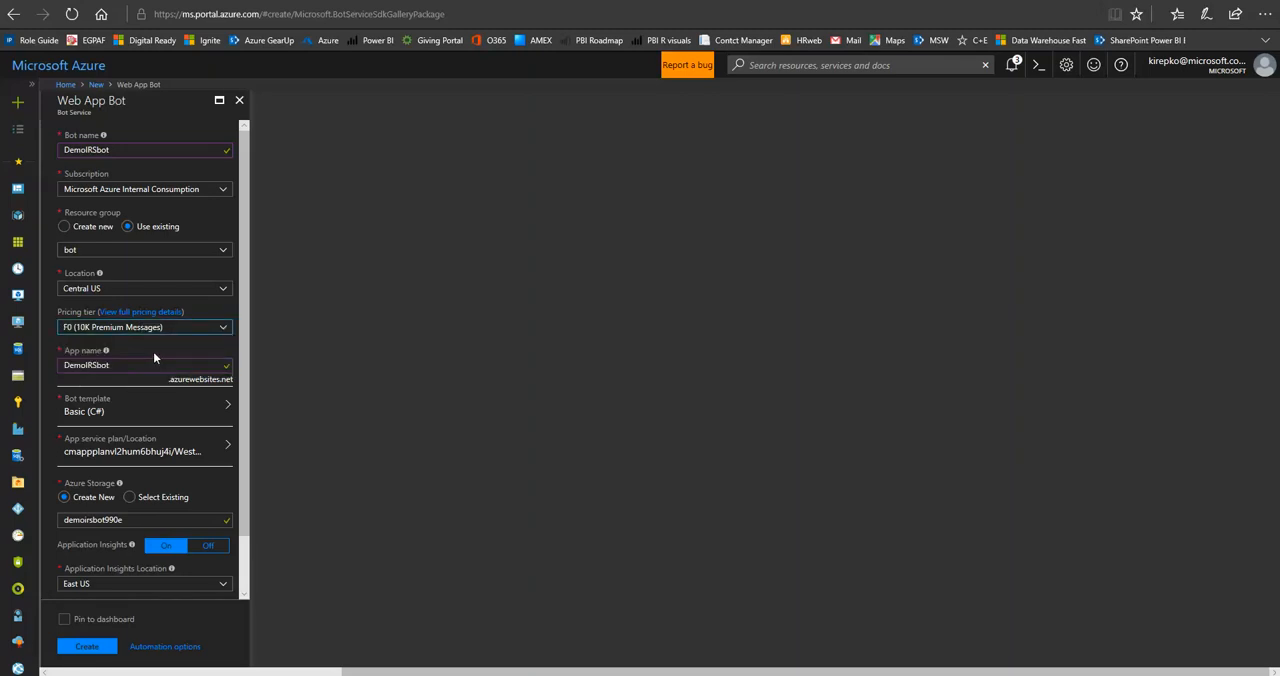
{"action": "left_click", "coordinate": [160, 416]}
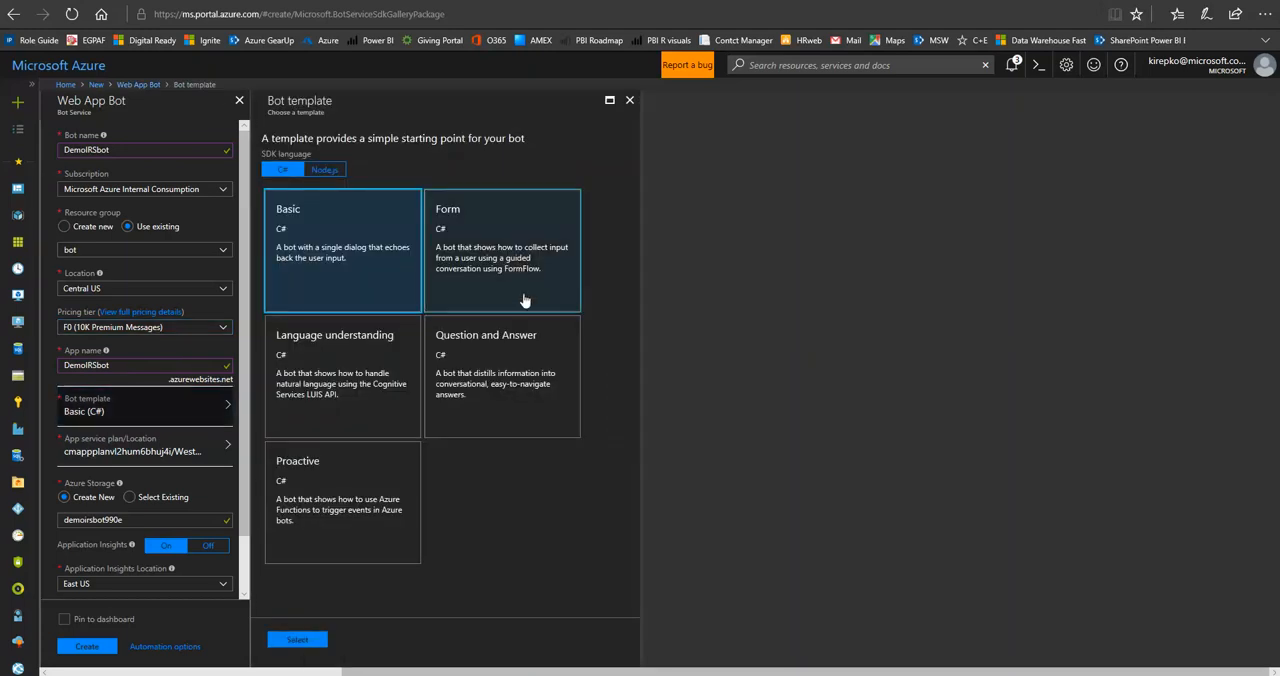
{"action": "left_click", "coordinate": [487, 354]}
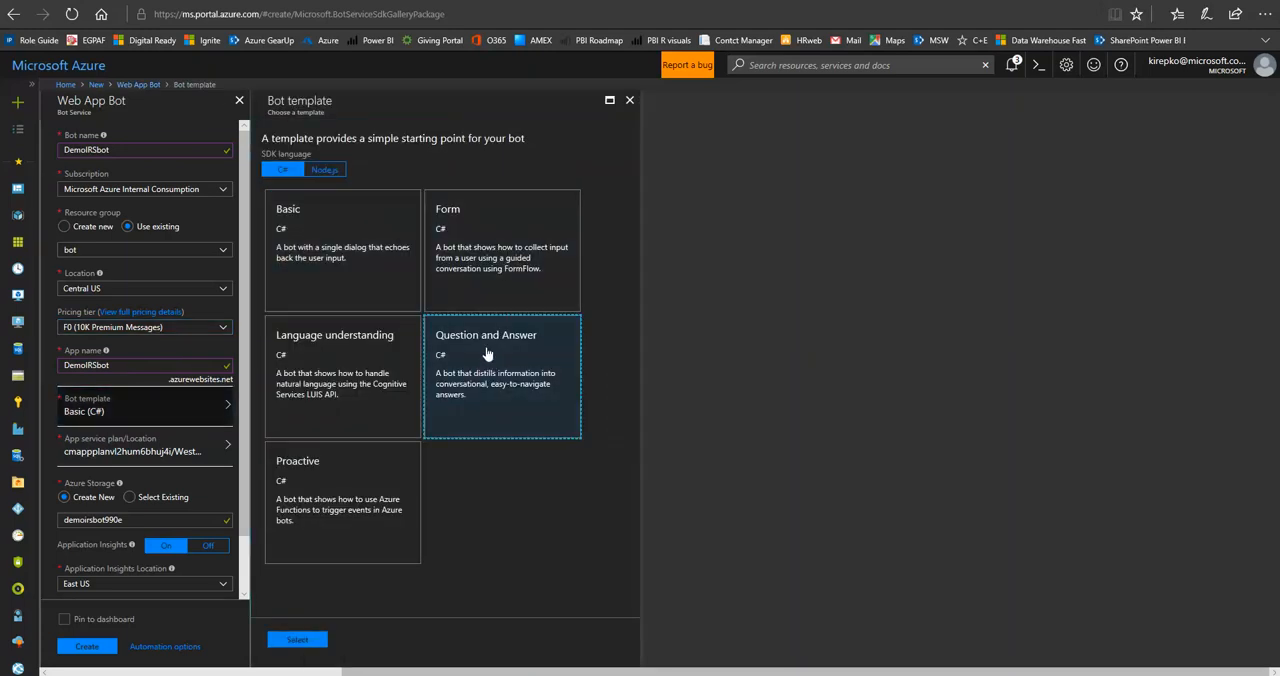
{"action": "left_click", "coordinate": [300, 640]}
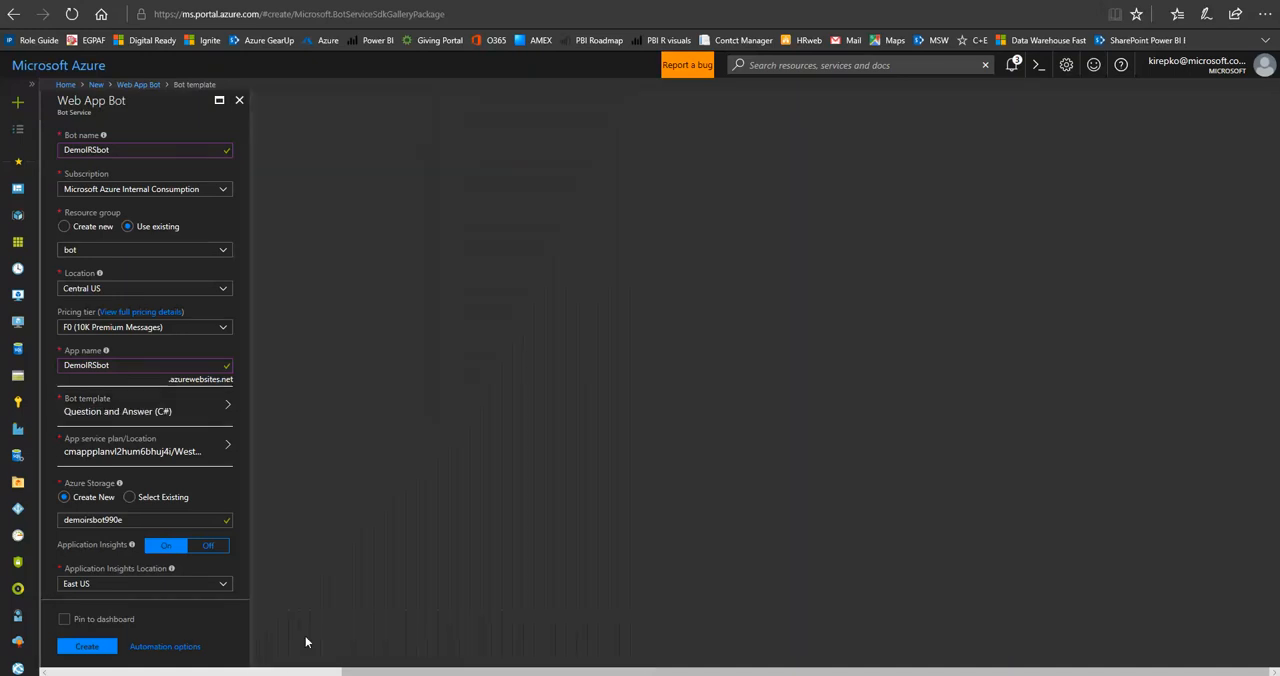
Have the bot pinned to the dashboard and create it.
{"action": "left_click", "coordinate": [65, 620]}
{"action": "left_click", "coordinate": [90, 646]}
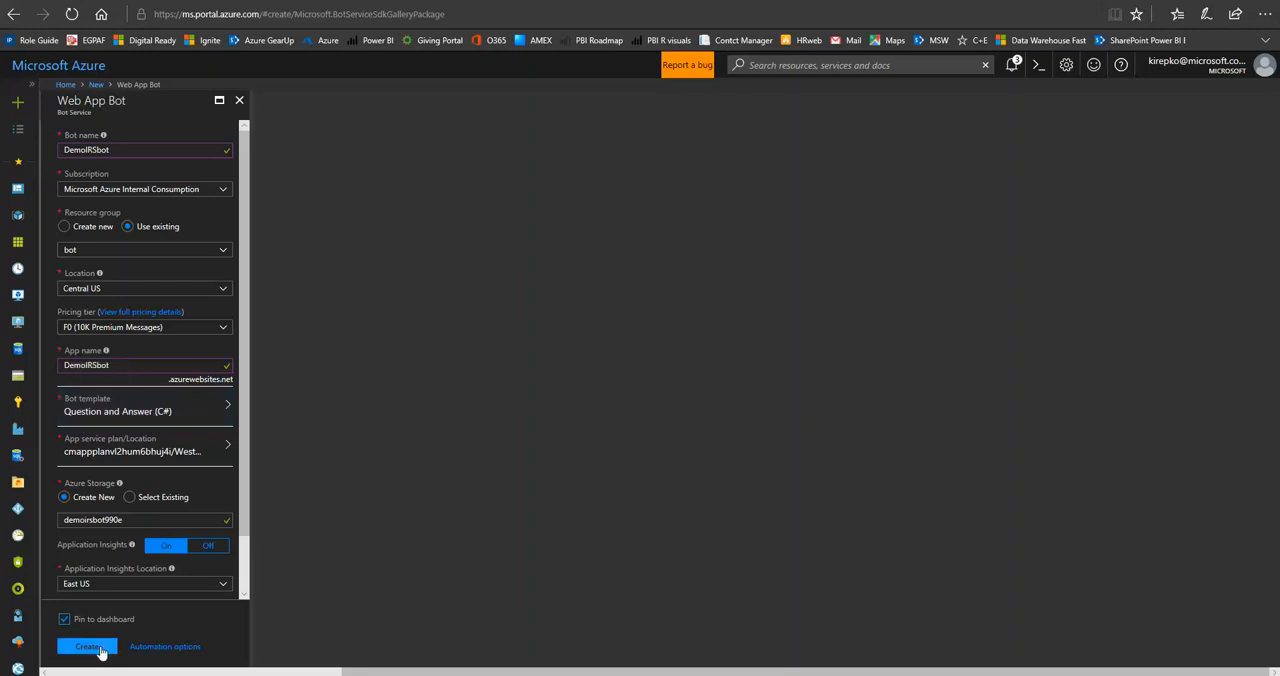
{"action": "left_click", "coordinate": [90, 647]}
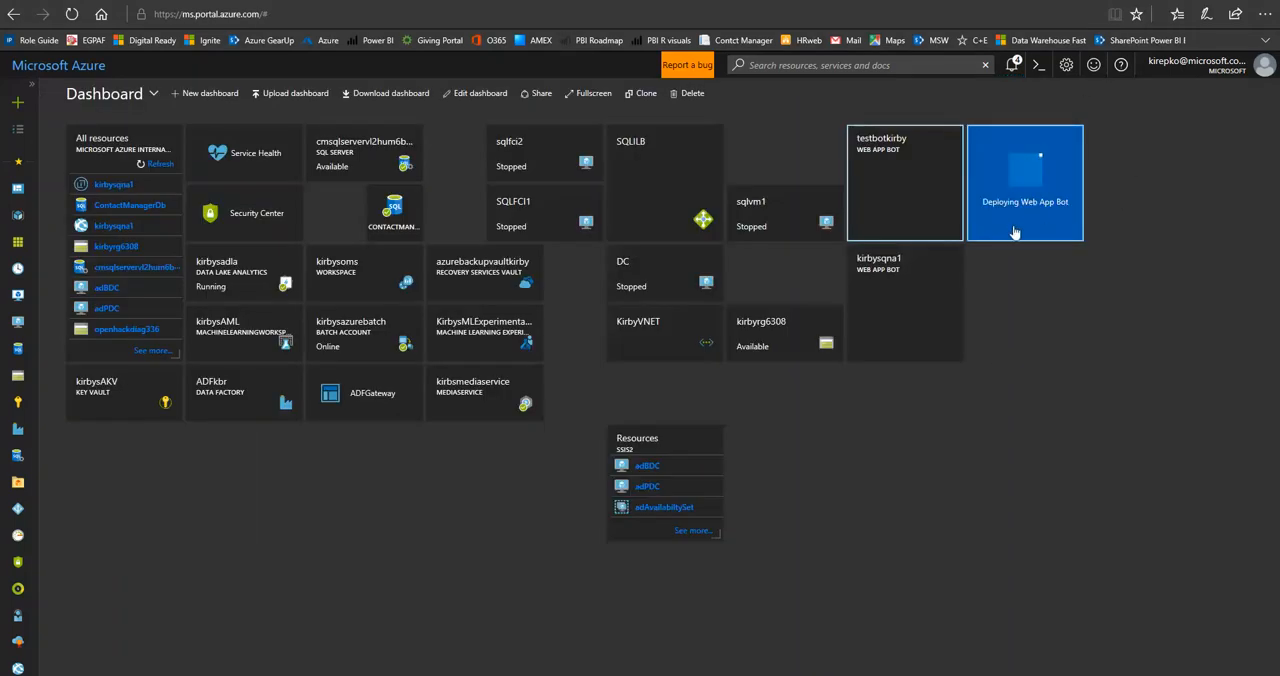
Open the deployed DemoIRSbot and find the QnAKnowledgebaseId and QnASubscriptionKey entries in its application settings.
{"action": "mouse_move", "coordinate": [1011, 229]}
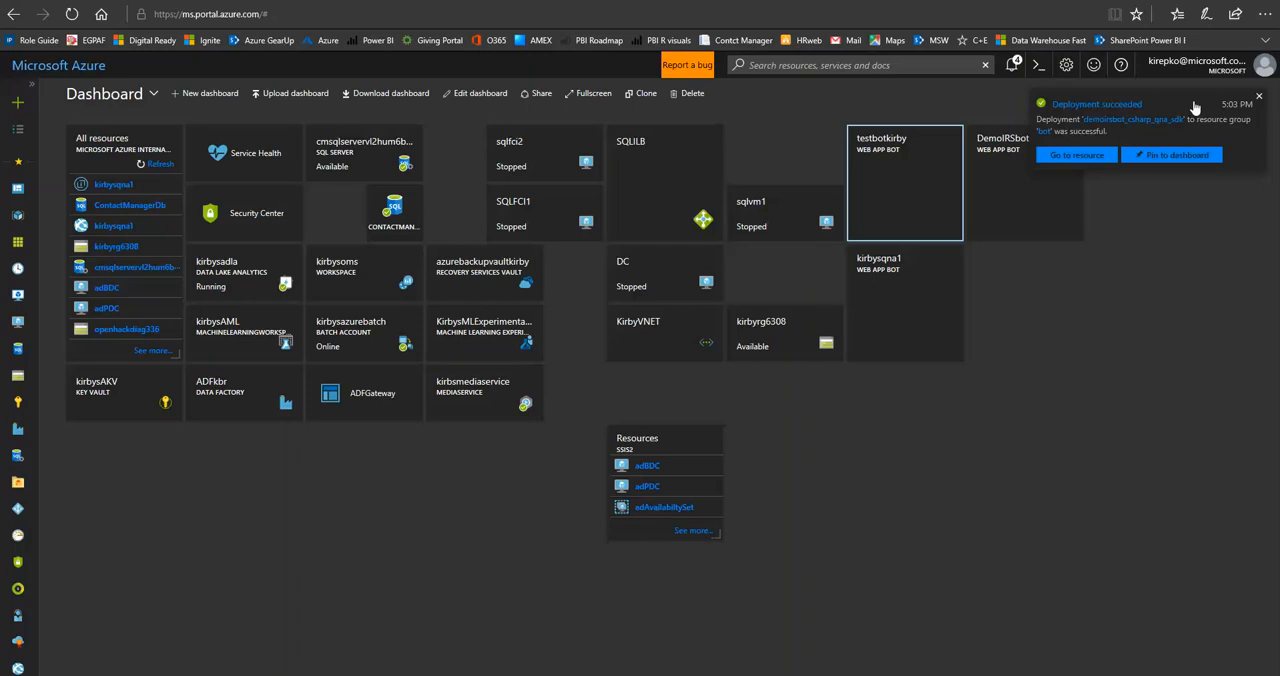
{"action": "left_click", "coordinate": [1260, 101]}
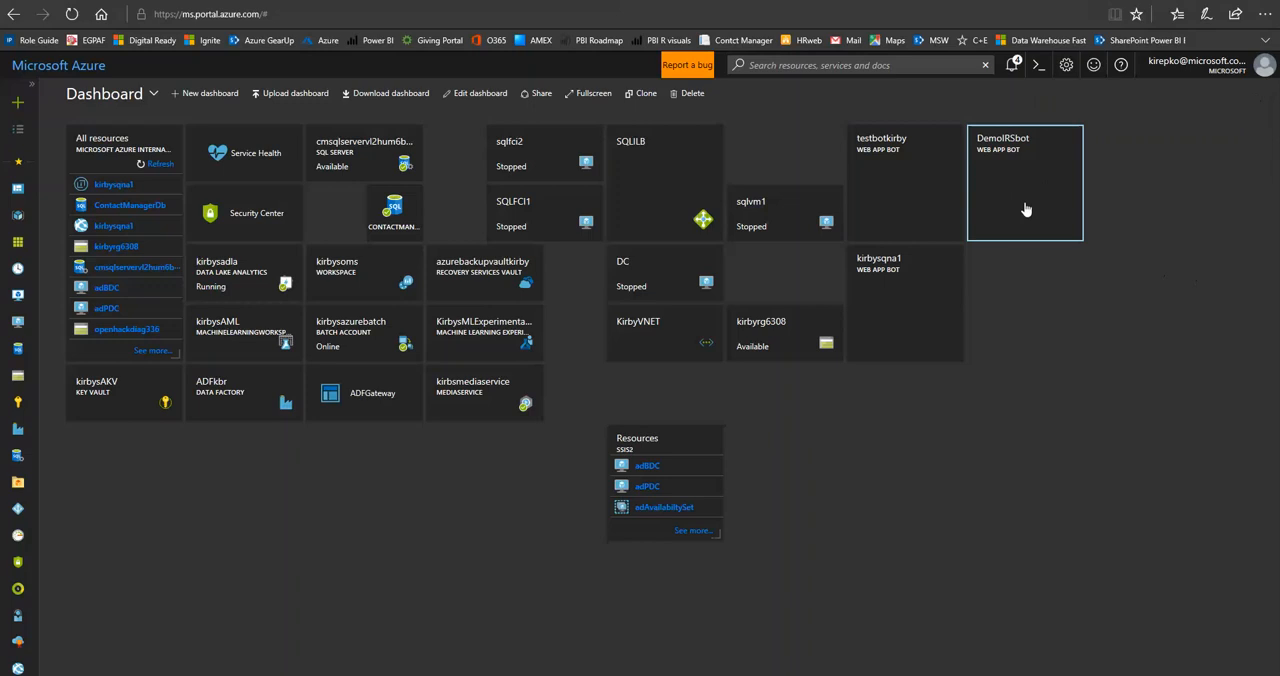
{"action": "mouse_move", "coordinate": [1018, 181]}
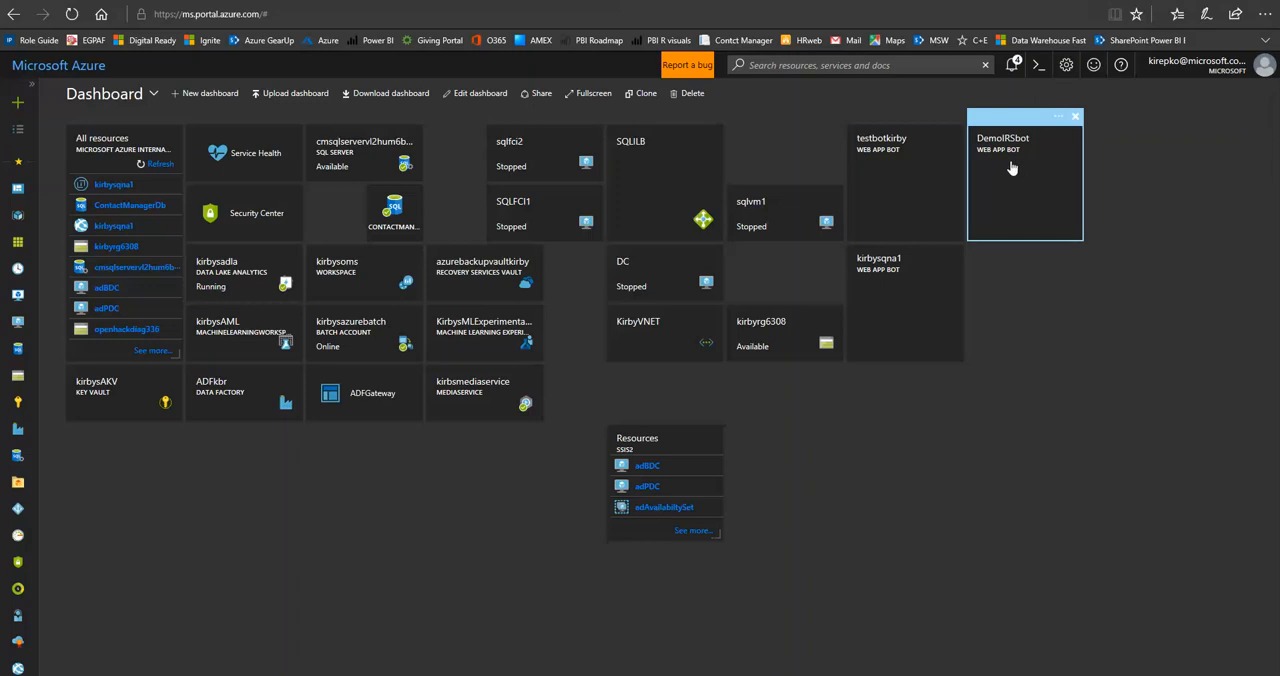
{"action": "left_click", "coordinate": [1011, 167]}
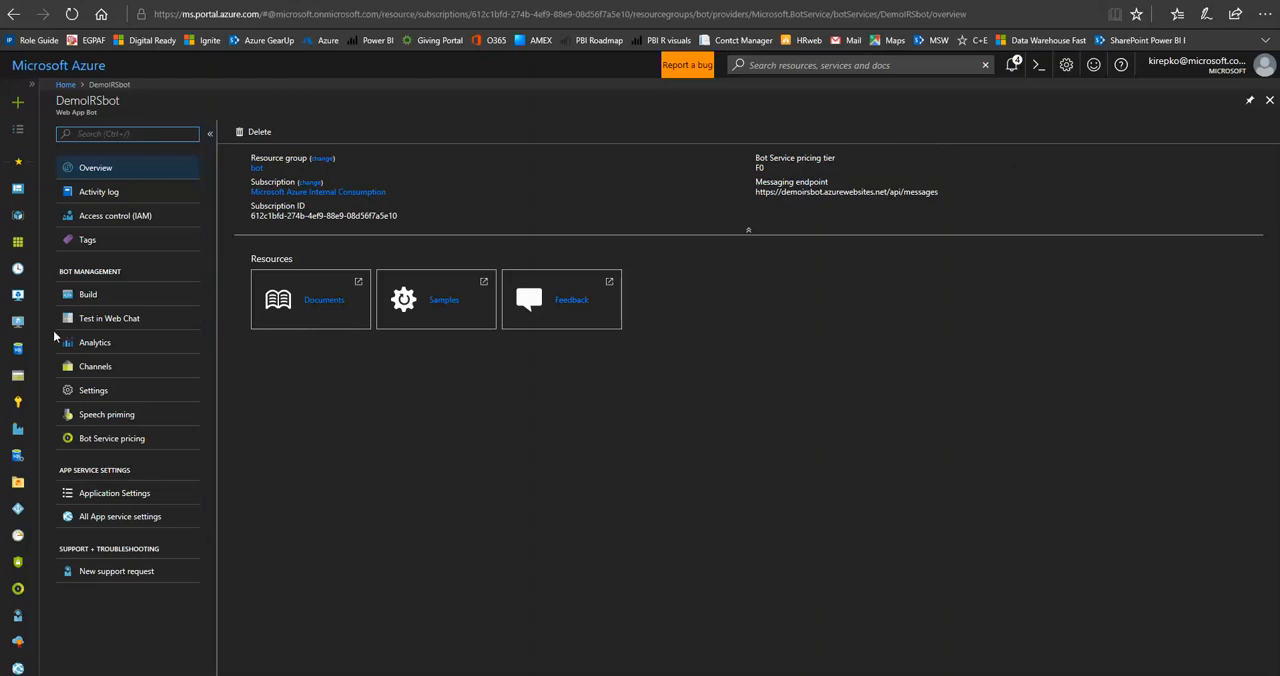
{"action": "left_click", "coordinate": [128, 497]}
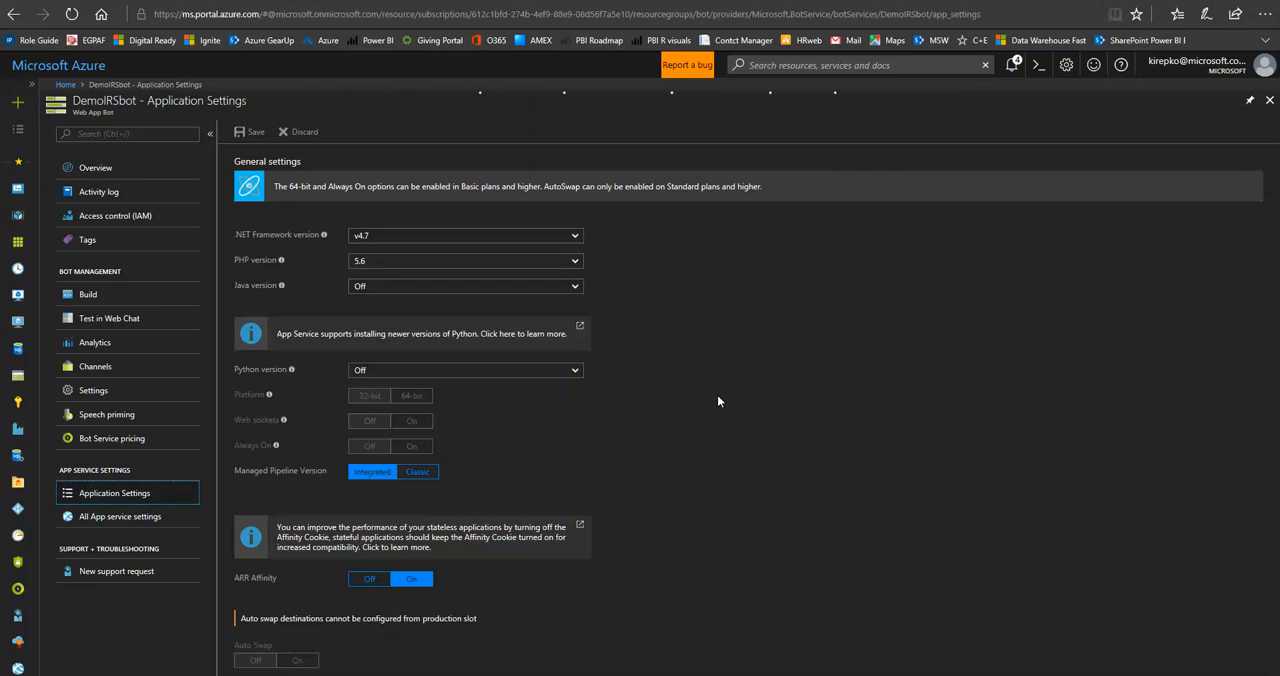
{"action": "scroll", "coordinate": [717, 401], "scroll_direction": "down", "scroll_amount": 3}
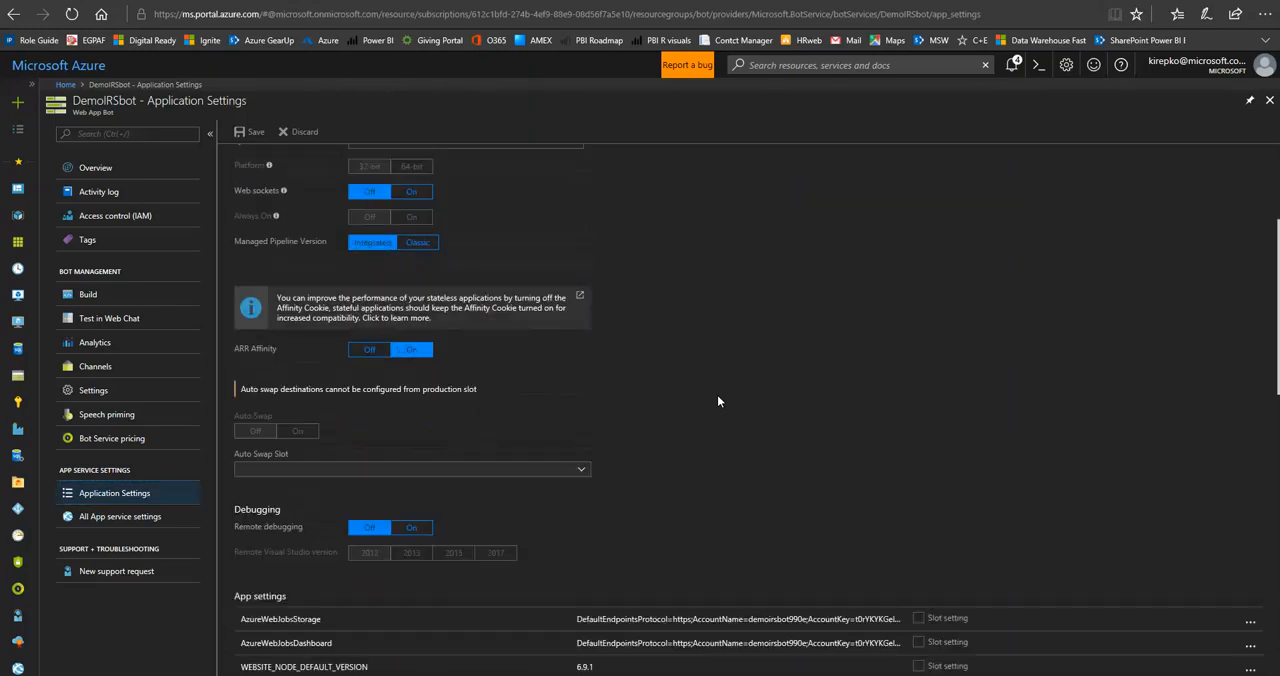
{"action": "scroll", "coordinate": [717, 401], "scroll_direction": "down", "scroll_amount": 5}
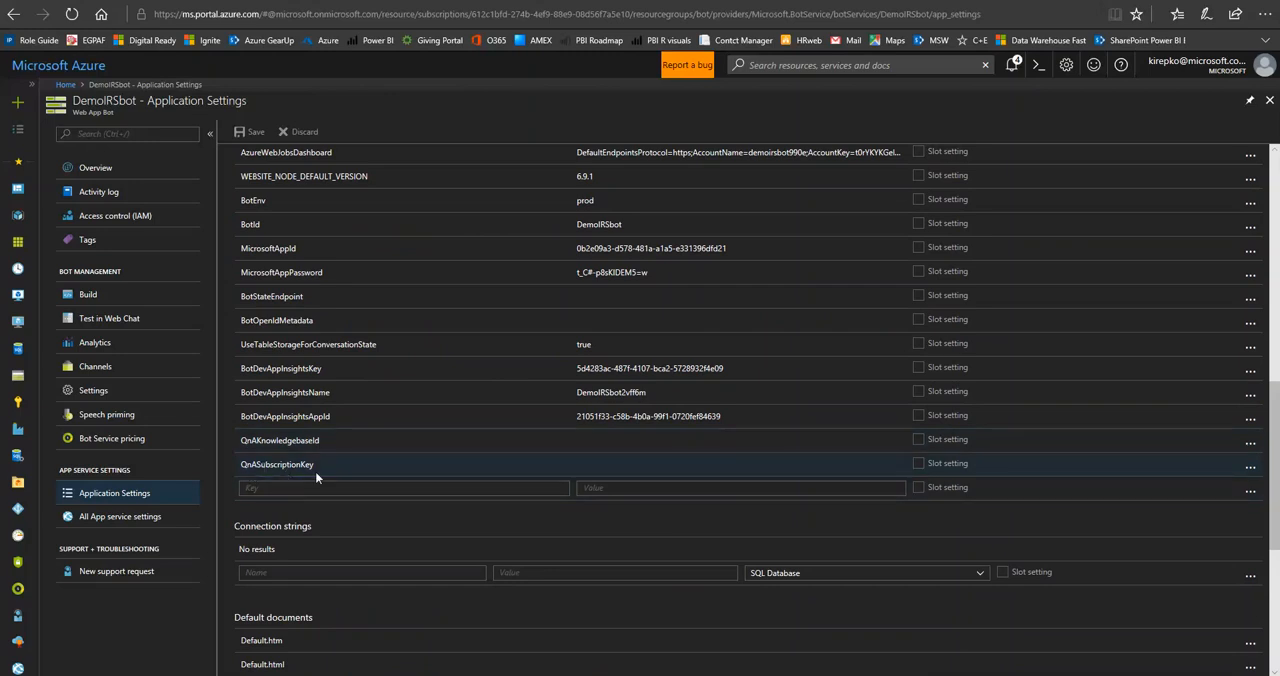
Copy the knowledge base ID from the QnA Maker sample HTTP request into the bot's QnAKnowledgebaseId setting.
{"action": "left_click", "coordinate": [377, 1]}
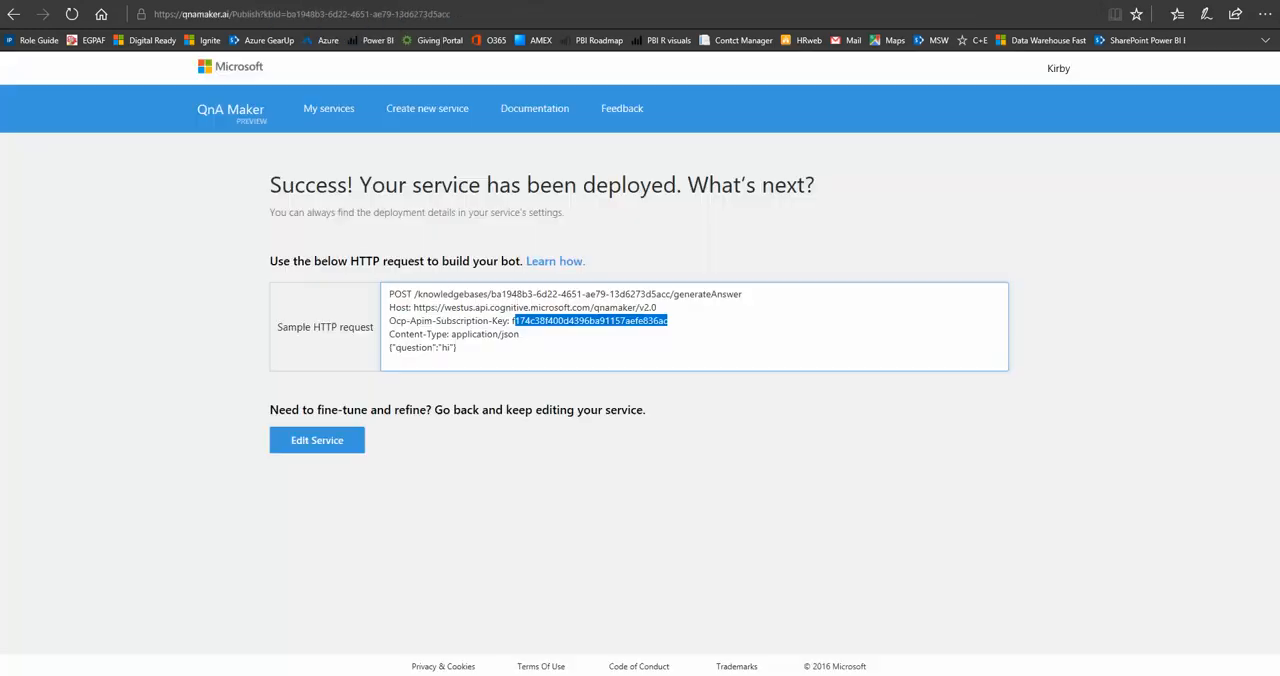
{"action": "left_click", "coordinate": [510, 296]}
{"action": "left_click_drag", "start_coordinate": [491, 294], "coordinate": [664, 299]}
{"action": "right_click", "coordinate": [664, 299]}
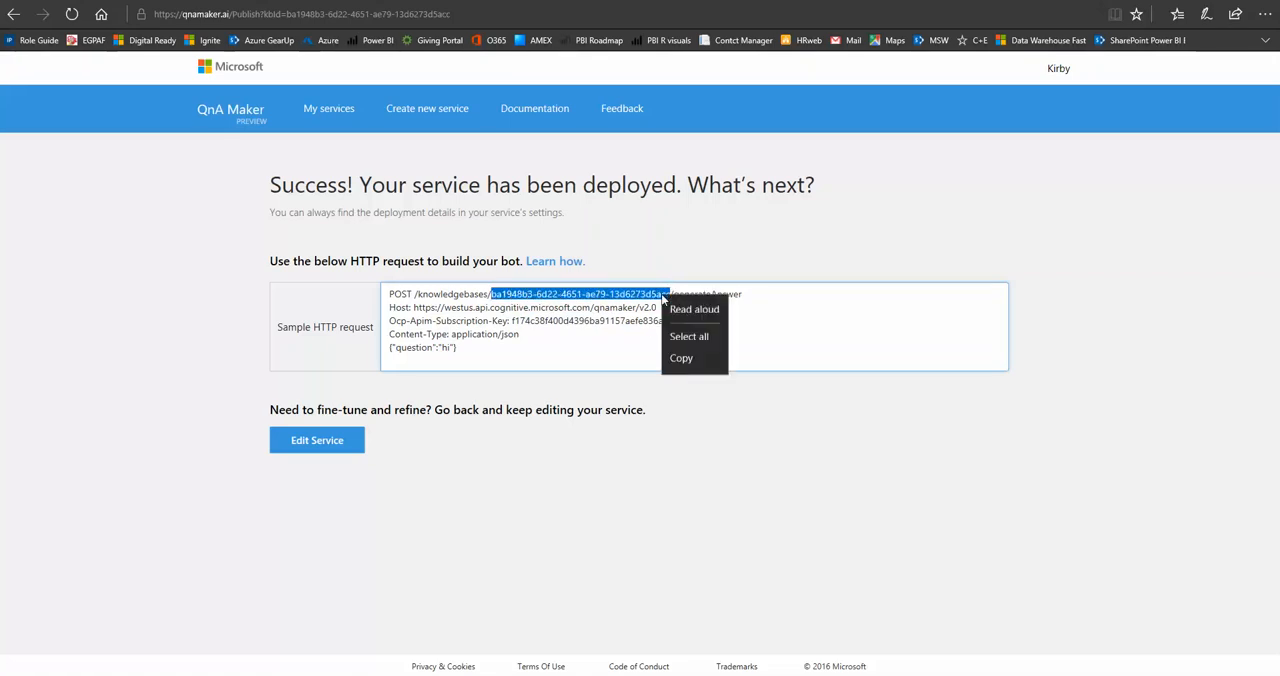
{"action": "left_click", "coordinate": [688, 363]}
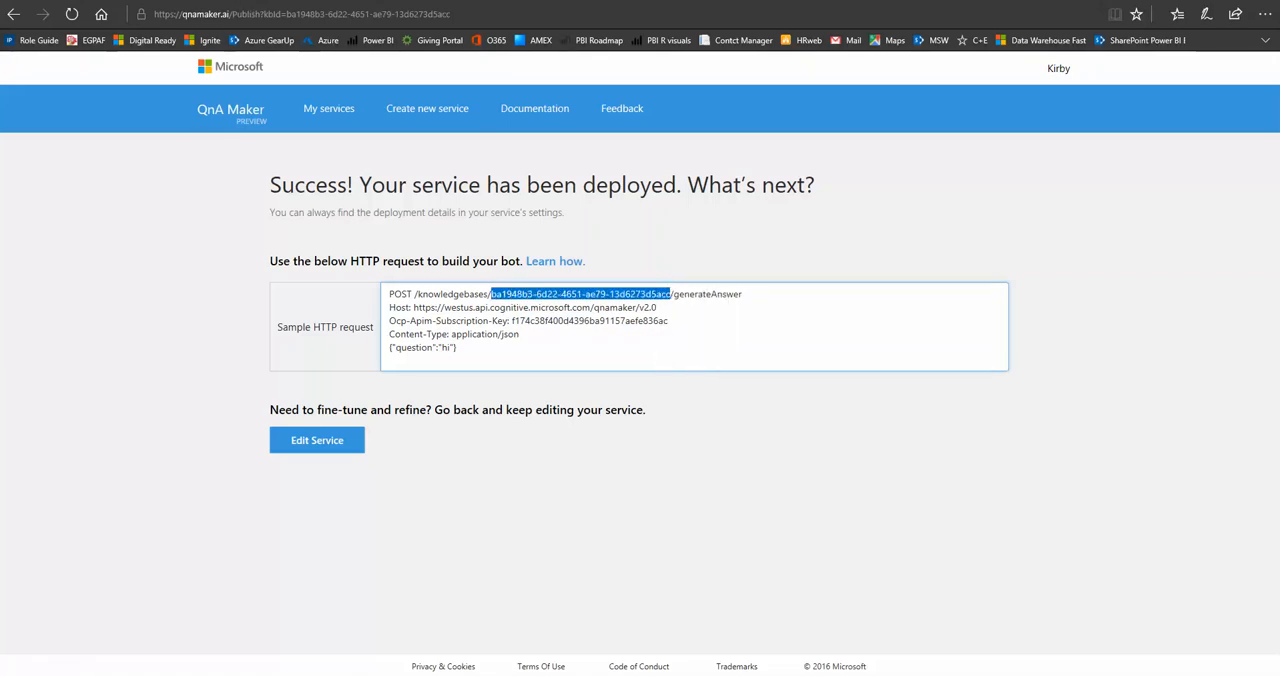
{"action": "left_click", "coordinate": [180, 1]}
{"action": "left_click", "coordinate": [619, 447]}
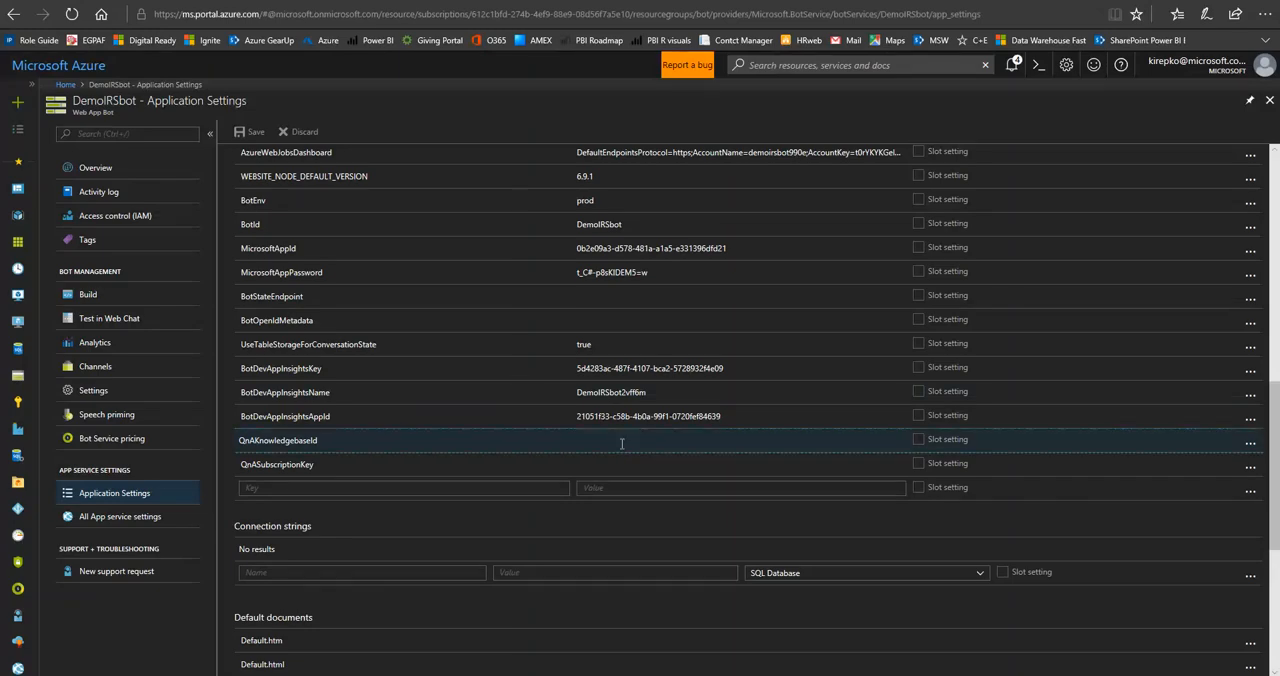
{"action": "key", "text": "ctrl+v"}
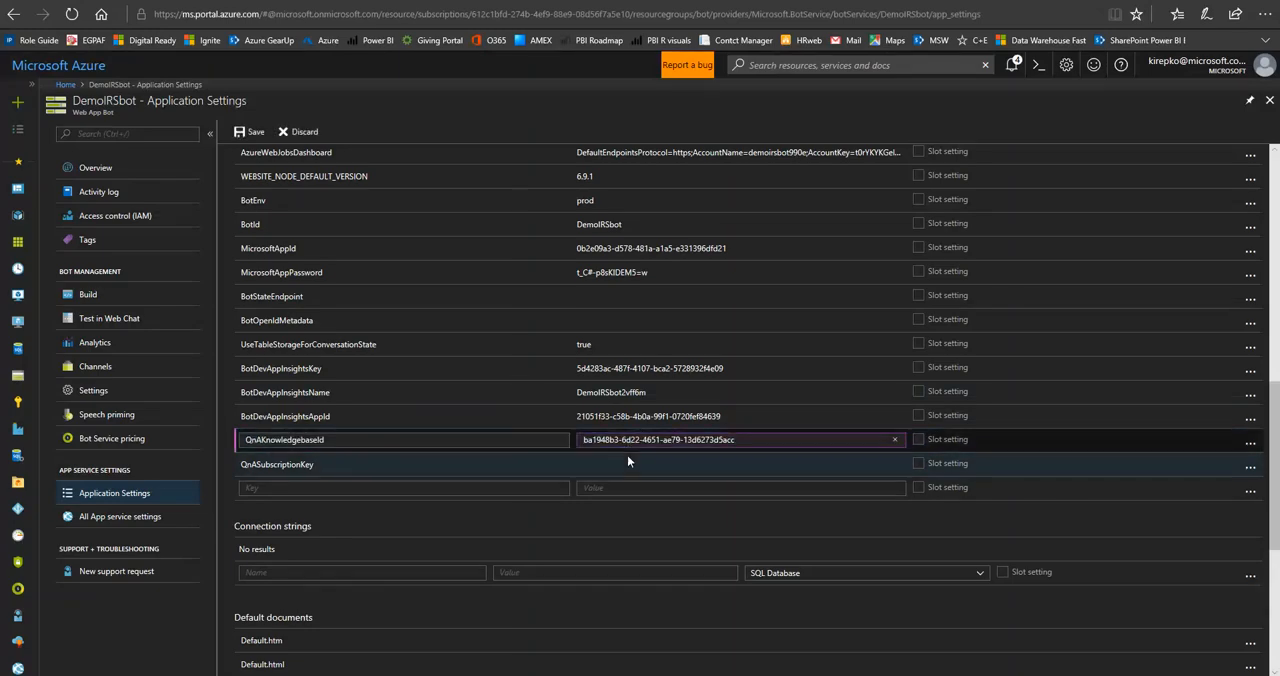
Copy the subscription key from the QnA Maker sample HTTP request into the bot's QnASubscriptionKey setting and save the application settings.
{"action": "left_click", "coordinate": [630, 463]}
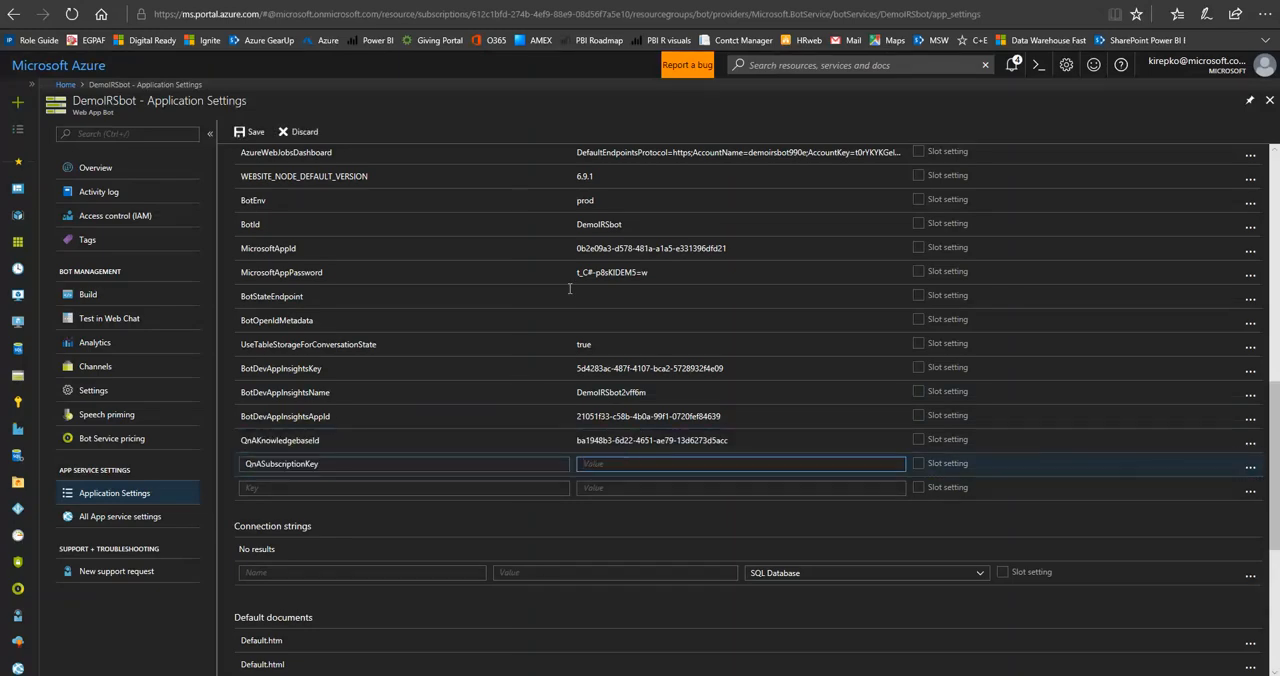
{"action": "left_click", "coordinate": [460, 1]}
{"action": "left_click", "coordinate": [557, 335]}
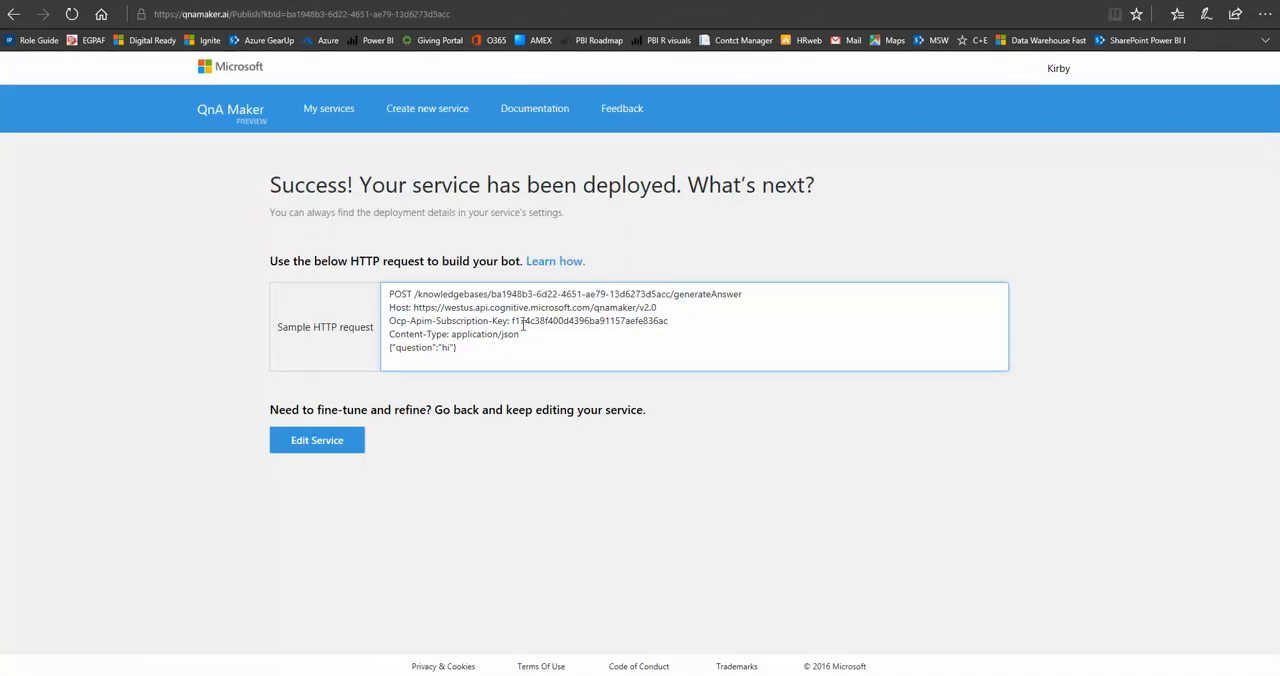
{"action": "left_click_drag", "start_coordinate": [510, 321], "coordinate": [659, 324]}
{"action": "left_click", "coordinate": [513, 321]}
{"action": "left_click", "coordinate": [517, 323]}
{"action": "right_click", "coordinate": [659, 324]}
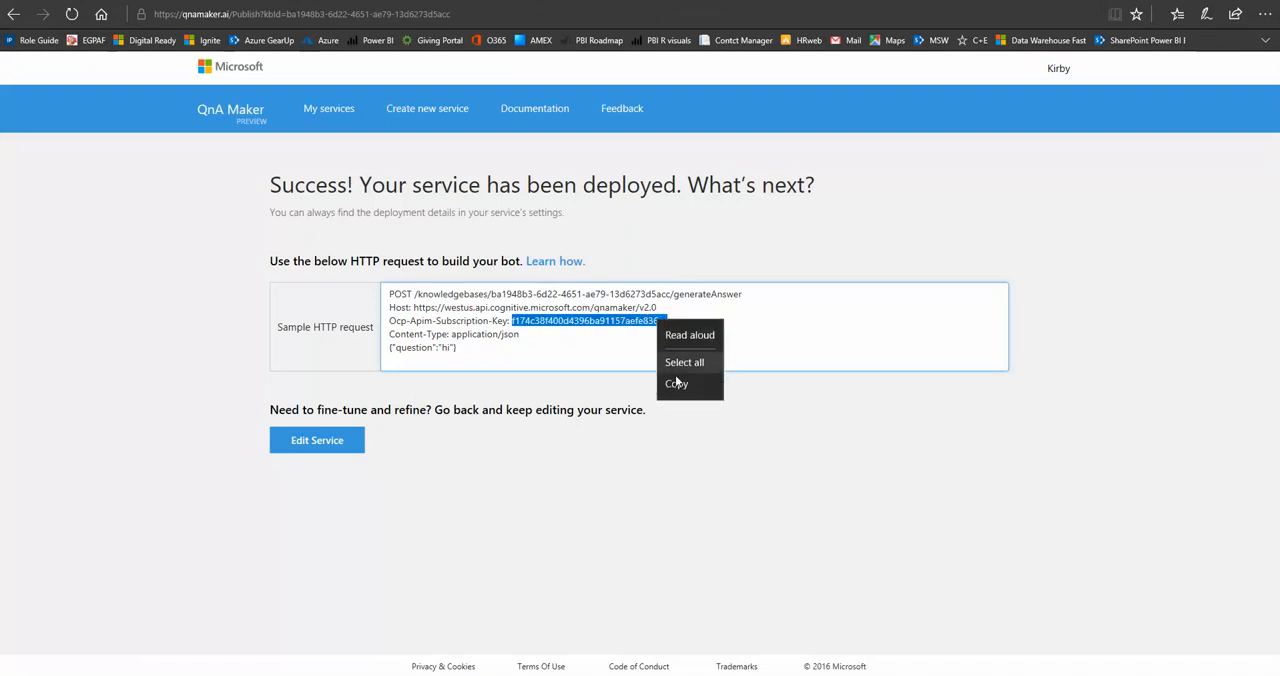
{"action": "left_click", "coordinate": [672, 383]}
{"action": "key", "text": "alt+Tab"}
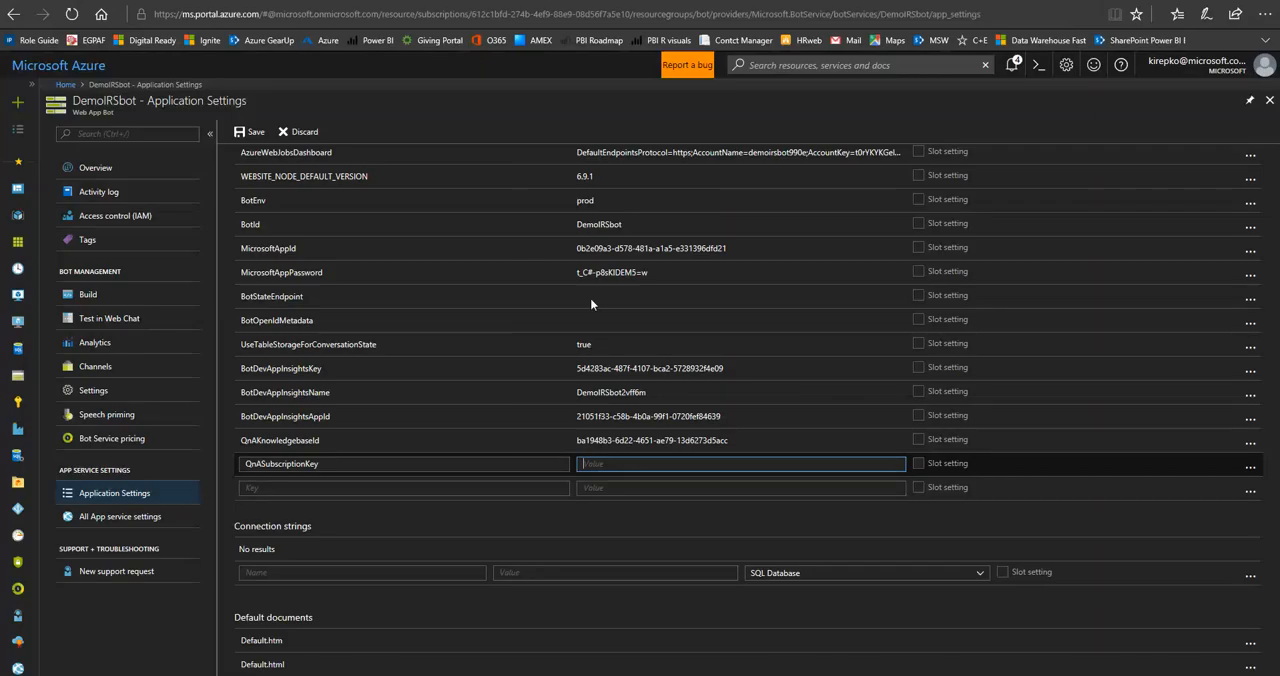
{"action": "left_click", "coordinate": [603, 467]}
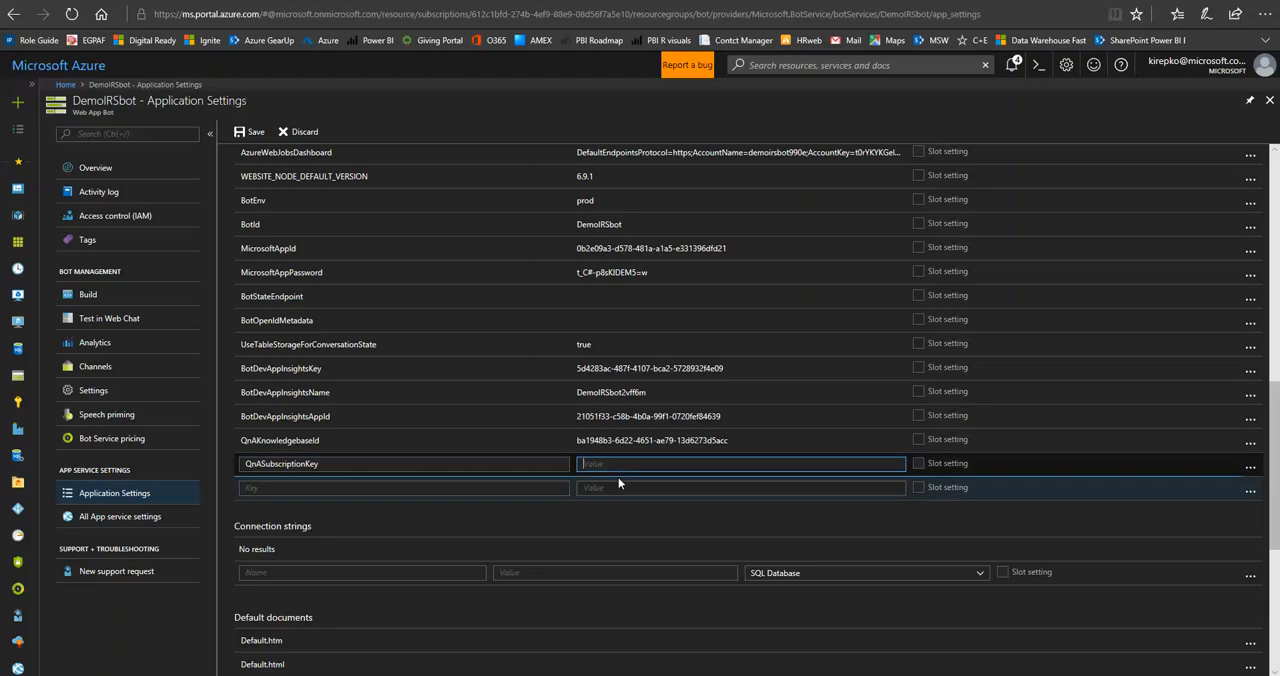
{"action": "key", "text": "ctrl+v"}
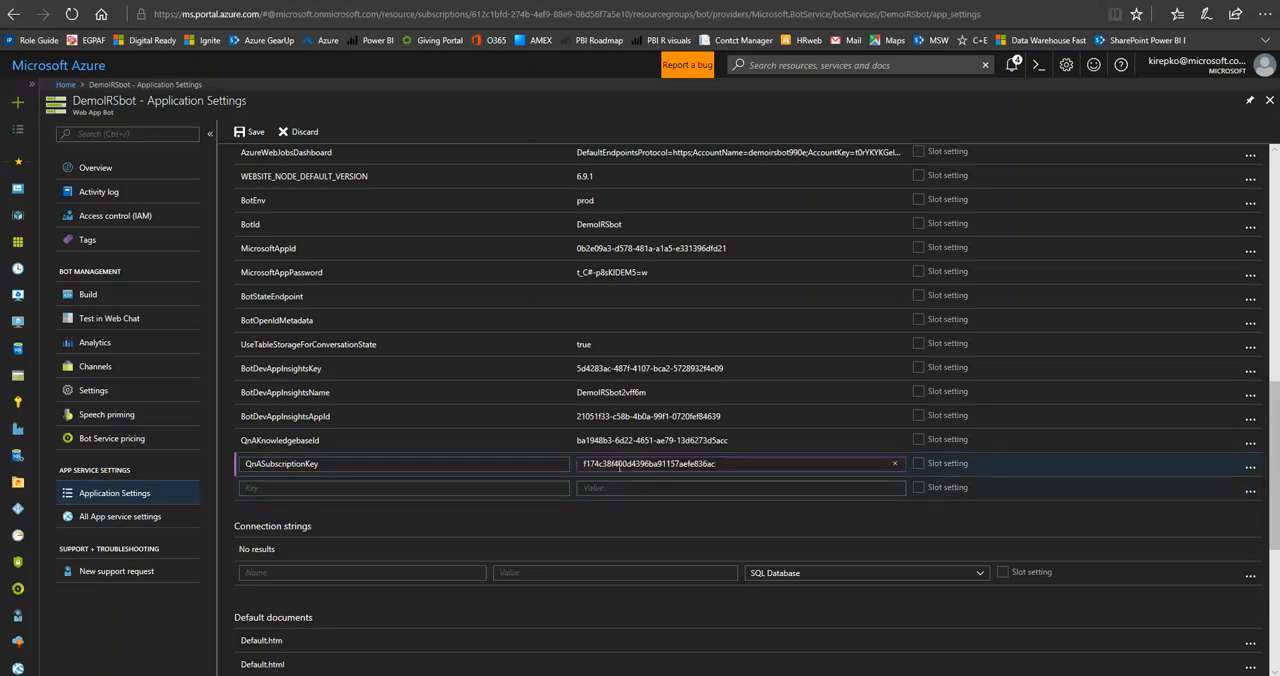
{"action": "left_click", "coordinate": [256, 133]}
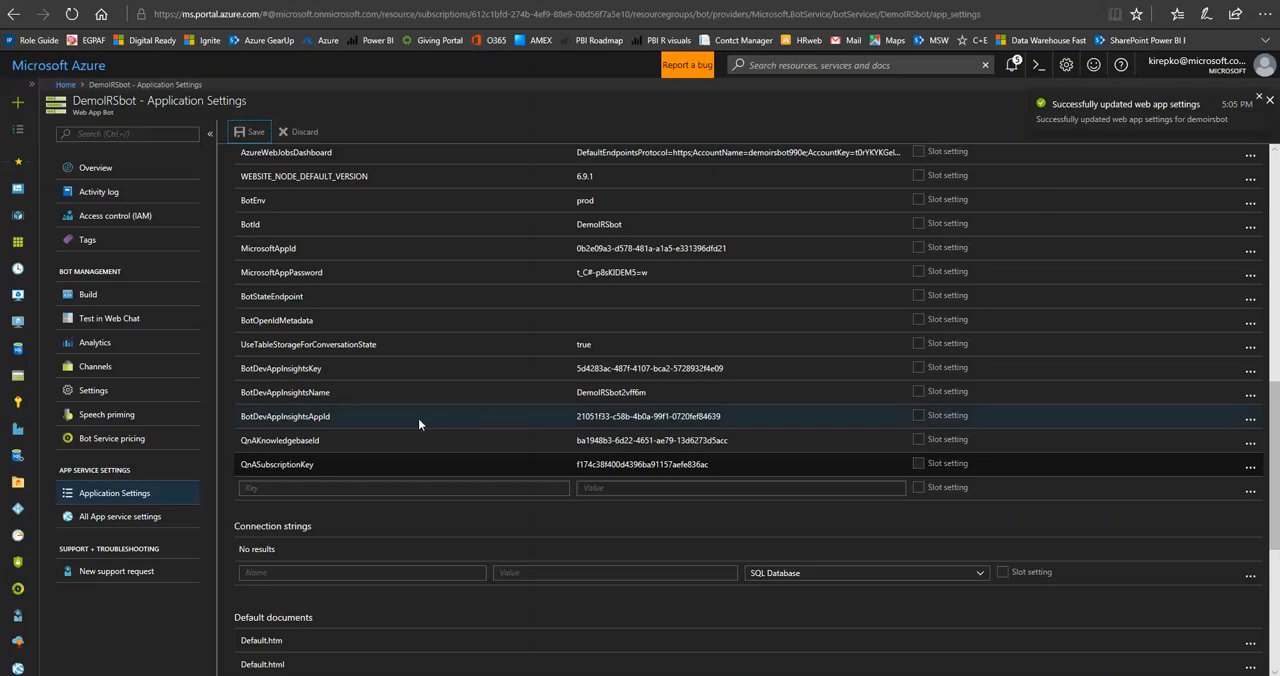
Open the Web Chat channel configuration through the bot embed codes and reveal the first secret key of Default Site.
{"action": "left_click", "coordinate": [92, 370]}
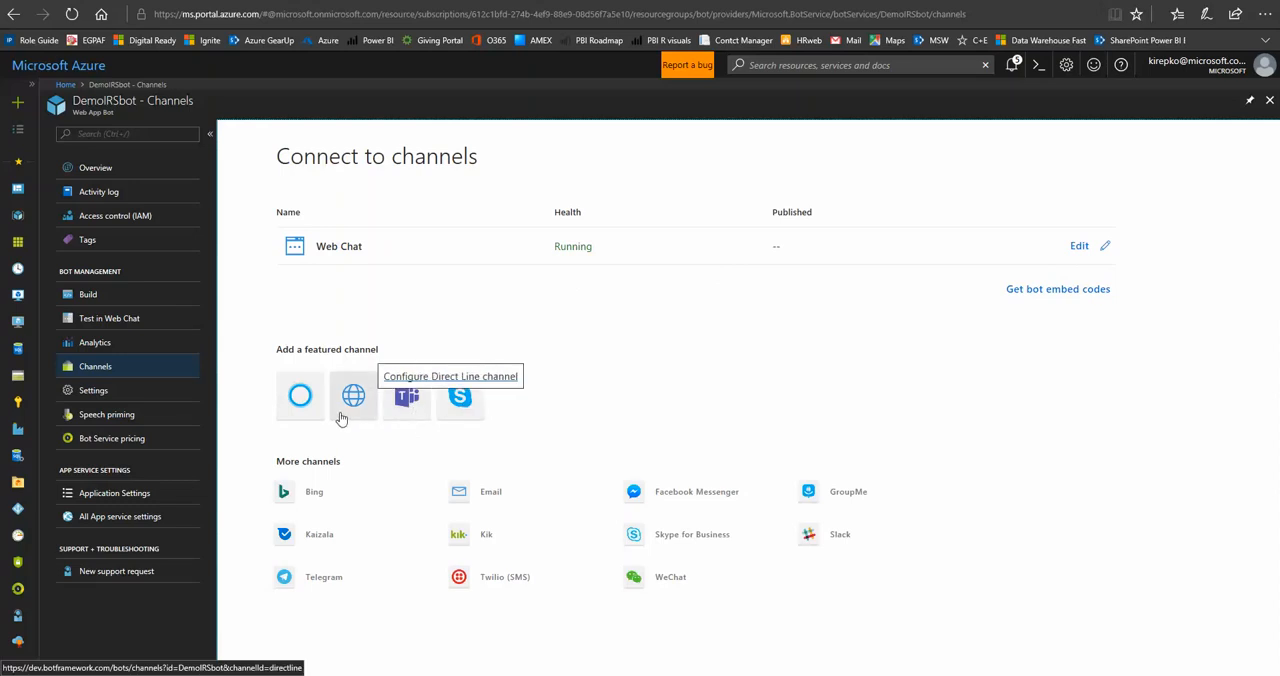
{"action": "left_click", "coordinate": [1071, 290]}
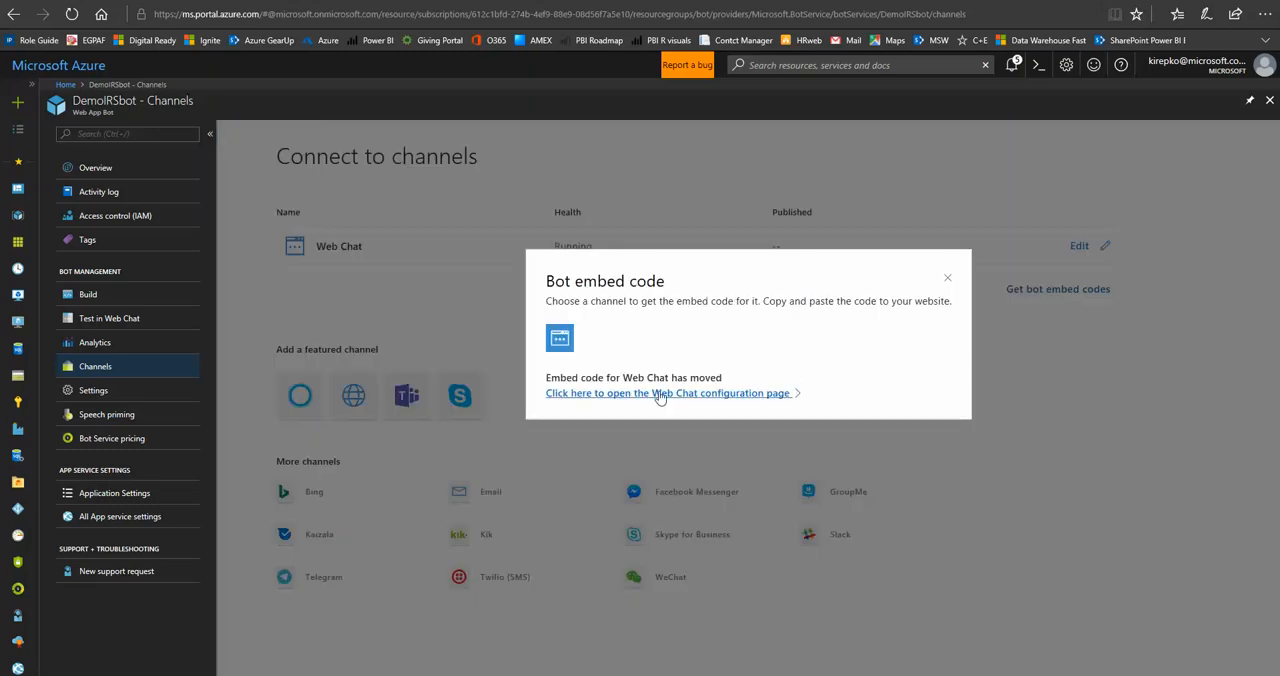
{"action": "left_click", "coordinate": [662, 394]}
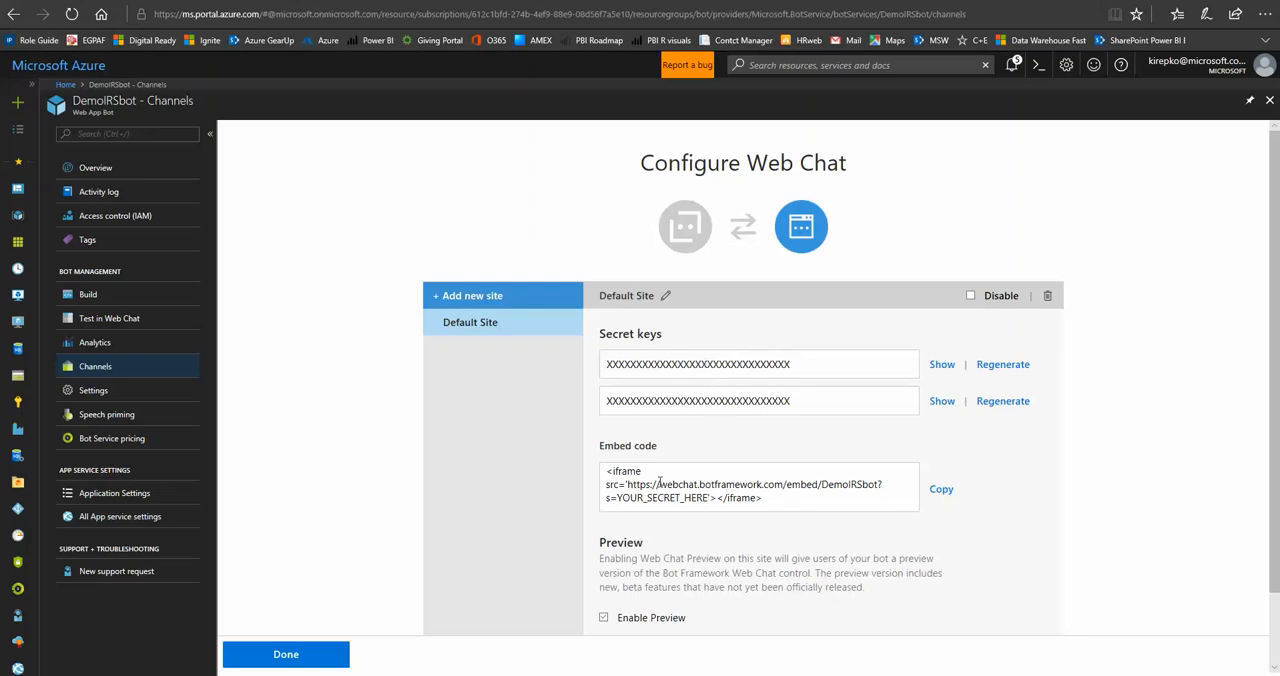
{"action": "left_click", "coordinate": [941, 366]}
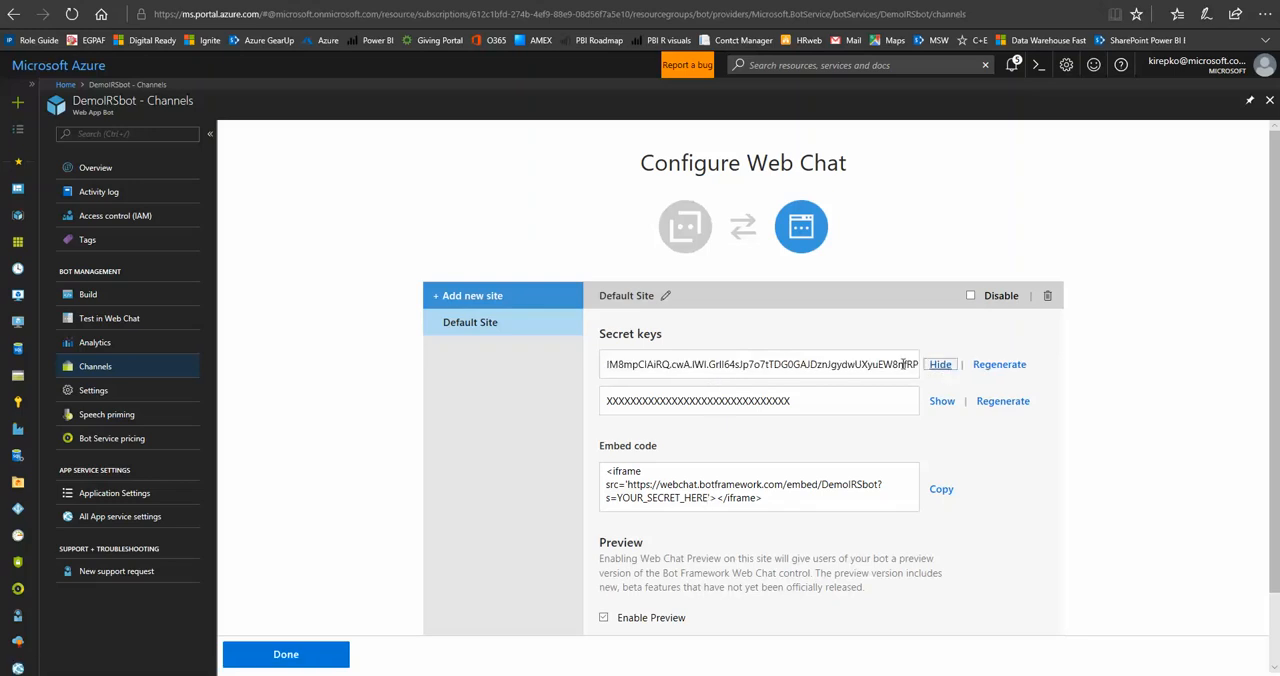
Copy the Web Chat embed code, switch to Notepad and select the iframe line there.
{"action": "left_click", "coordinate": [941, 490]}
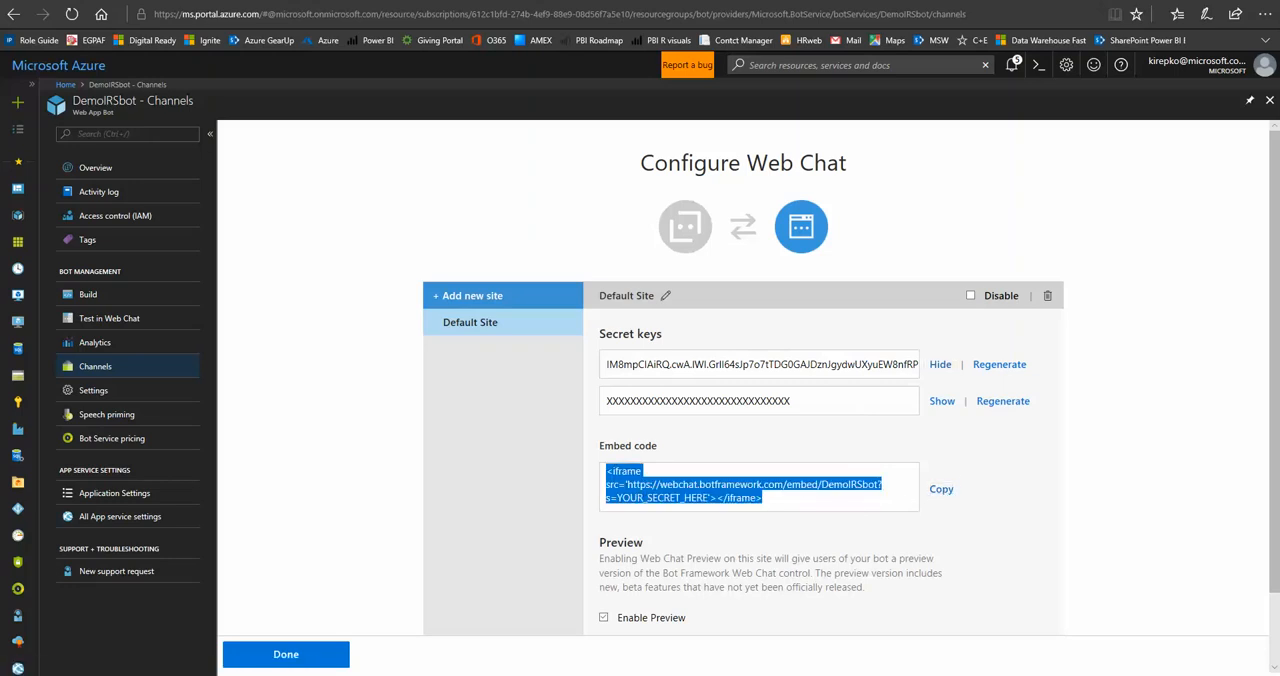
{"action": "key", "text": "alt+Tab"}
{"action": "left_click", "coordinate": [225, 92]}
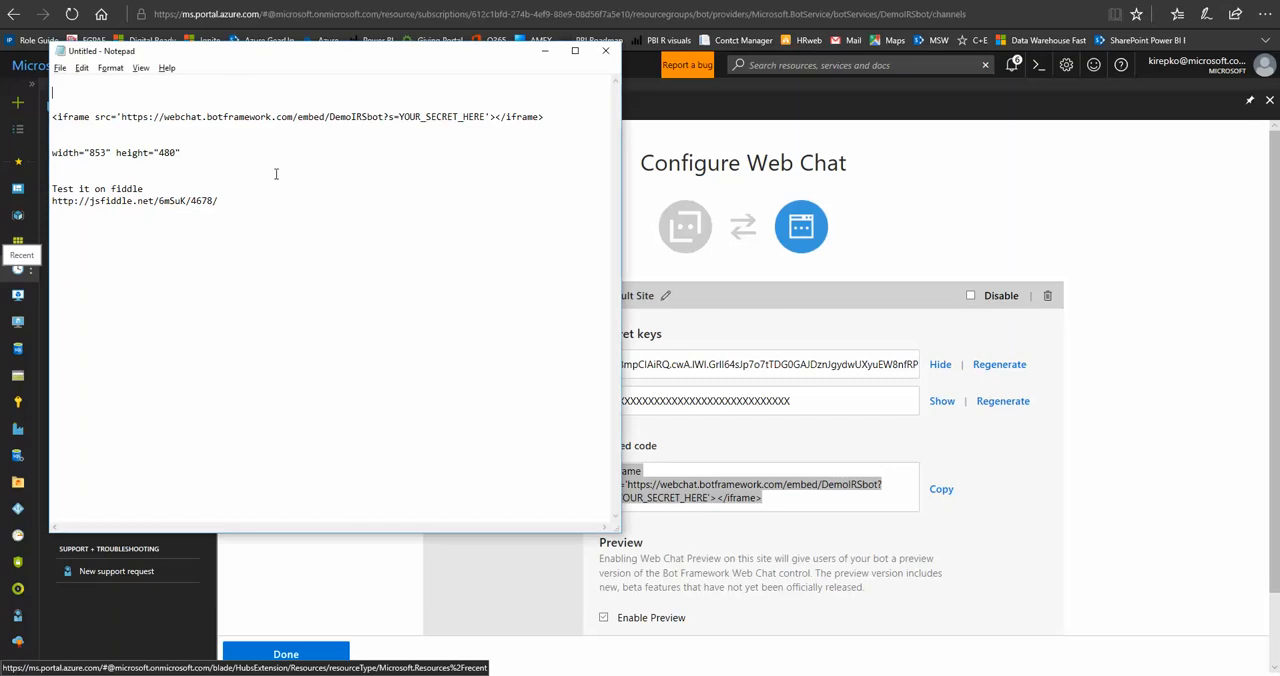
{"action": "key", "text": "shift+End"}
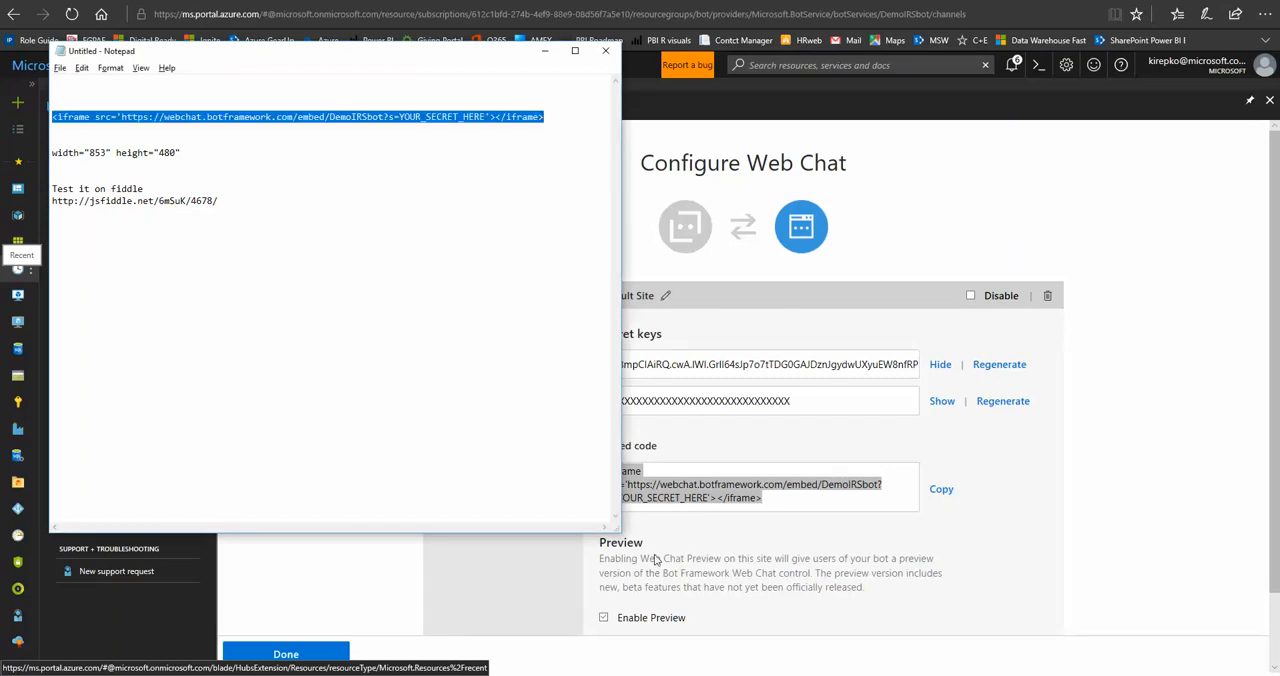
Copy the first Web Chat secret key and replace YOUR_SECRET_HERE with it in the iframe code in Notepad.
{"action": "triple_click", "coordinate": [870, 366]}
{"action": "right_click", "coordinate": [870, 370]}
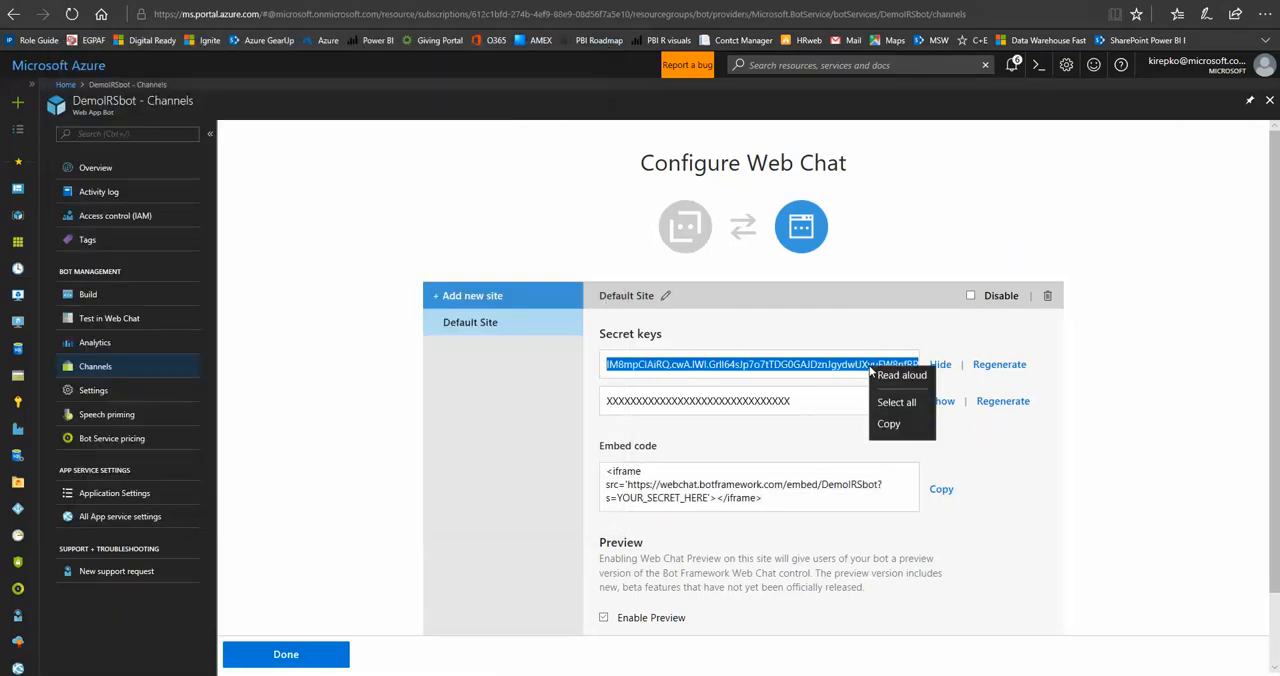
{"action": "left_click", "coordinate": [892, 434]}
{"action": "key", "text": "alt+Tab"}
{"action": "left_click", "coordinate": [401, 118]}
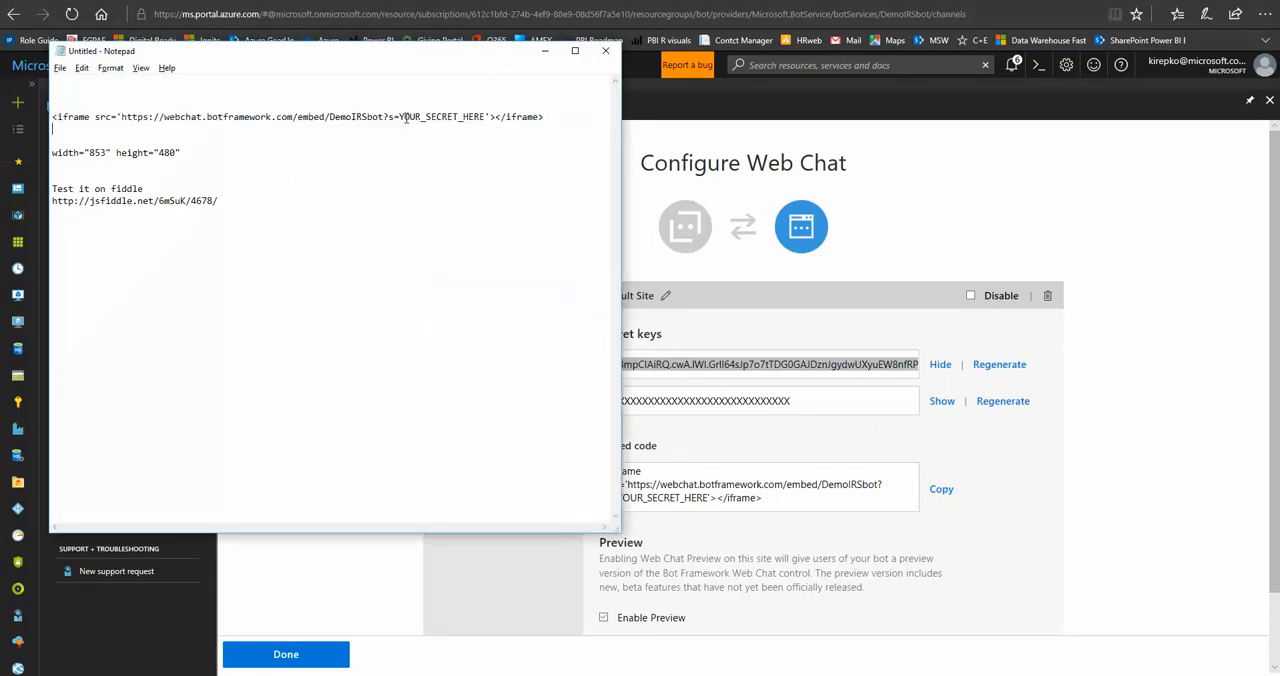
{"action": "key", "text": "Delete"}
{"action": "key", "text": "Delete"}
{"action": "key", "text": "Delete"}
{"action": "key", "text": "Delete"}
{"action": "key", "text": "Delete"}
{"action": "key", "text": "Delete"}
{"action": "key", "text": "Delete"}
{"action": "key", "text": "Delete"}
{"action": "key", "text": "Delete"}
{"action": "key", "text": "Delete"}
{"action": "key", "text": "Delete"}
{"action": "key", "text": "Delete"}
{"action": "key", "text": "Delete"}
{"action": "key", "text": "Delete"}
{"action": "key", "text": "Delete"}
{"action": "key", "text": "Delete"}
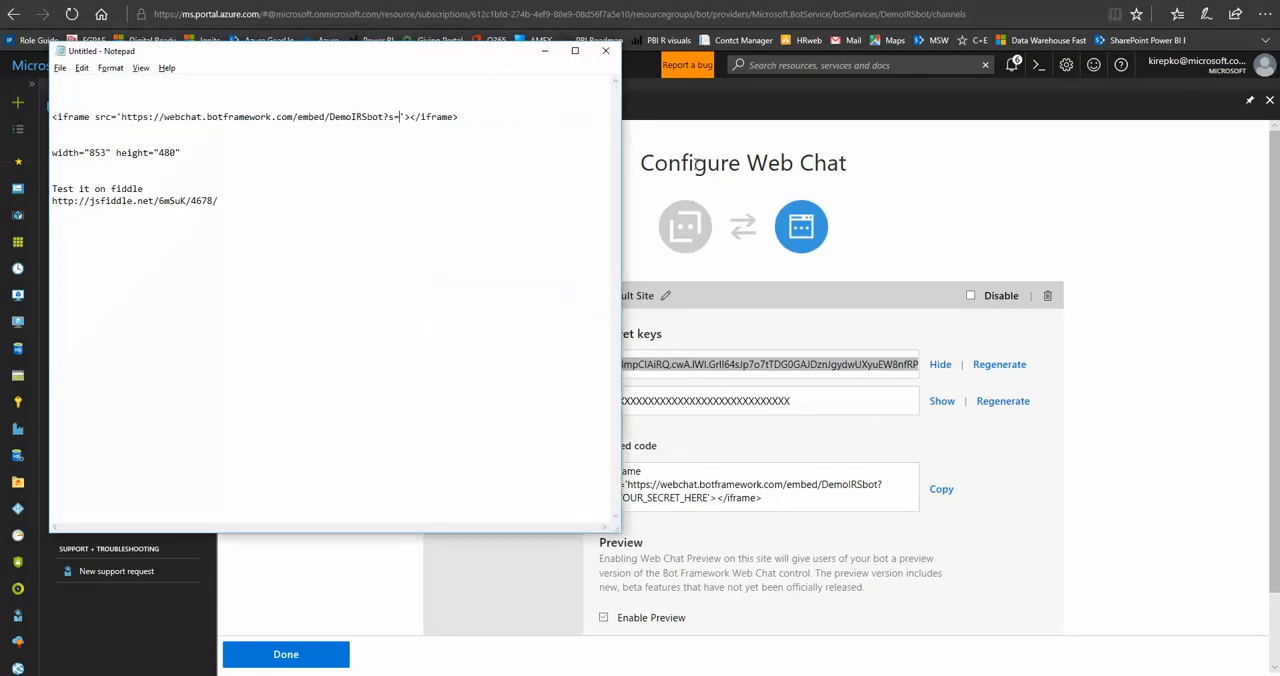
{"action": "key", "text": "ctrl+v"}
{"action": "key", "text": "Home"}
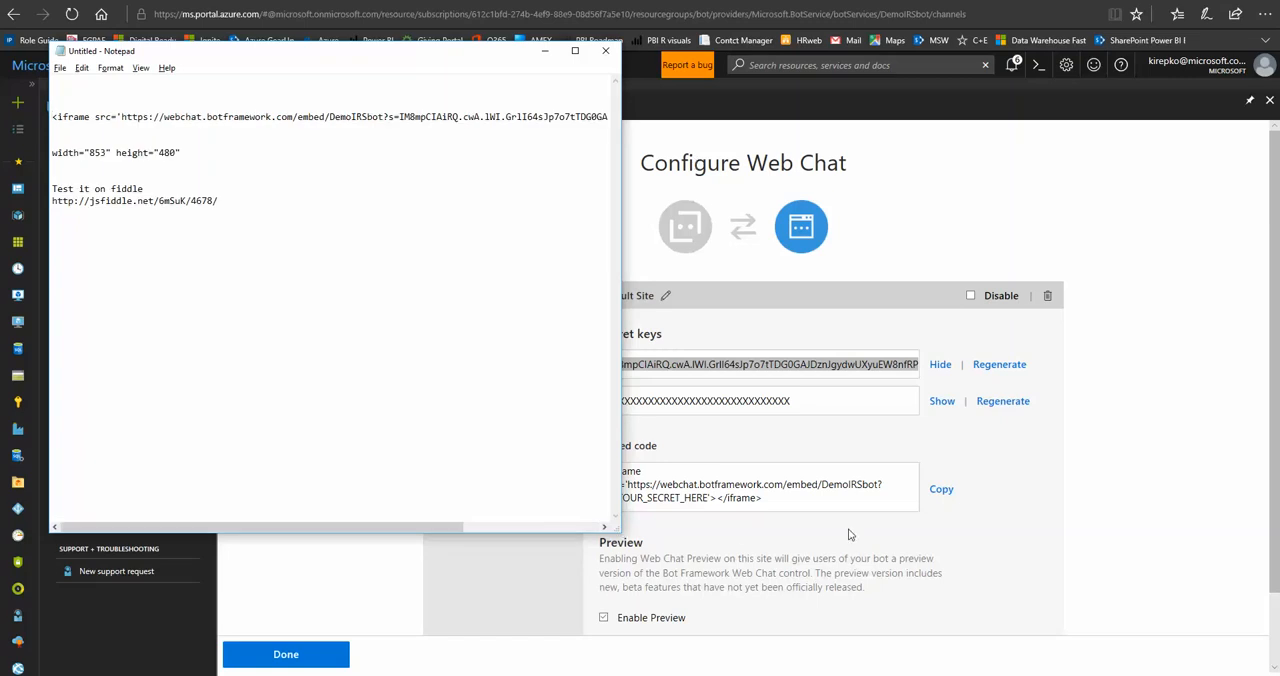
Move the width="853" height="480" attributes into the iframe tag, ahead of src.
{"action": "left_click_drag", "start_coordinate": [619, 531], "coordinate": [1130, 560]}
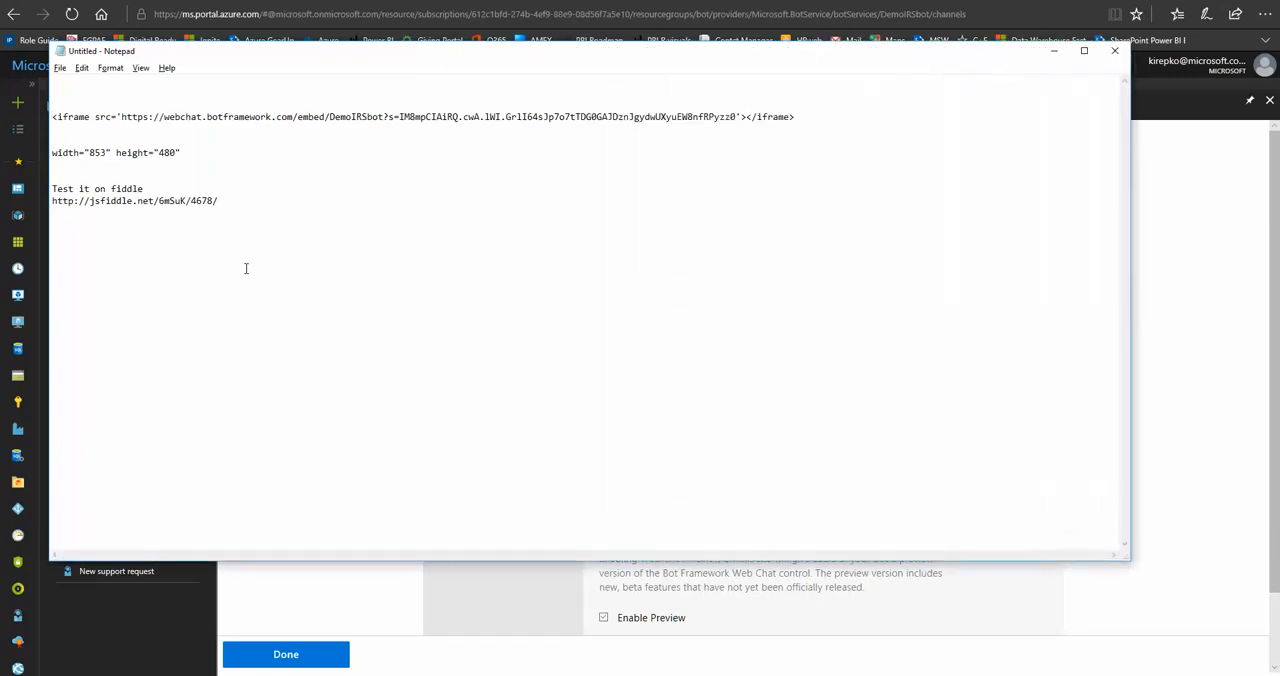
{"action": "left_click", "coordinate": [223, 156]}
{"action": "key", "text": "shift+Home"}
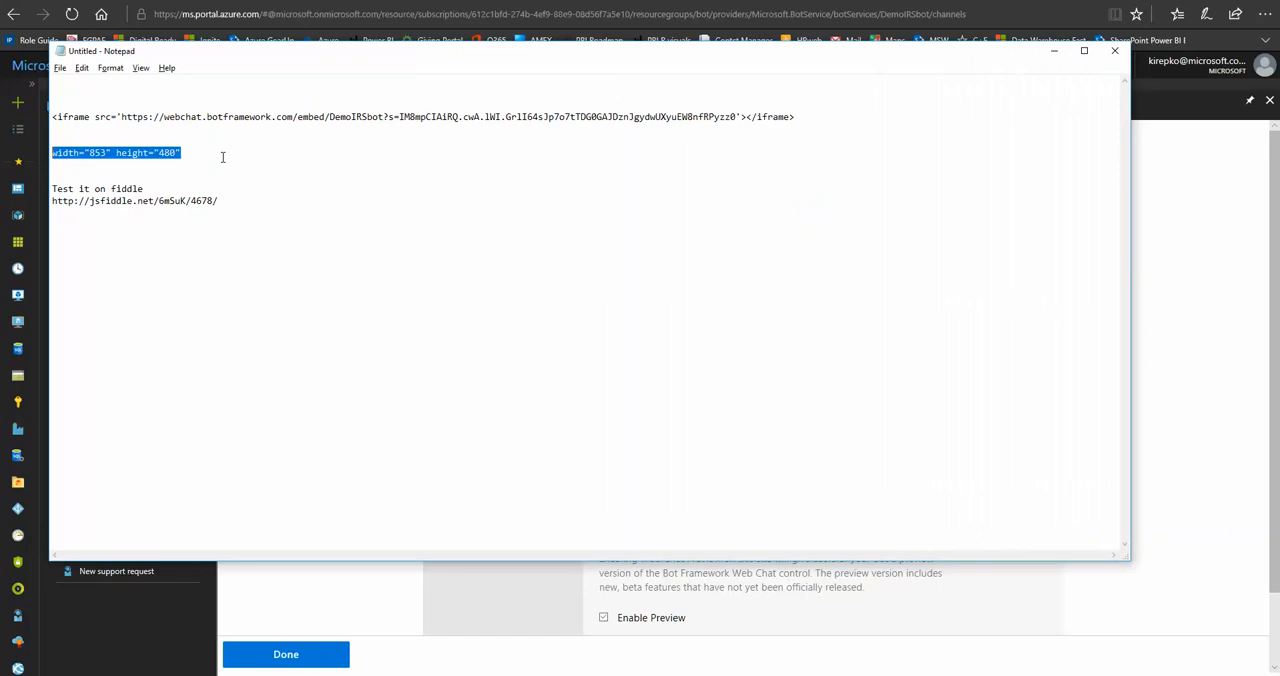
{"action": "key", "text": "ctrl+x"}
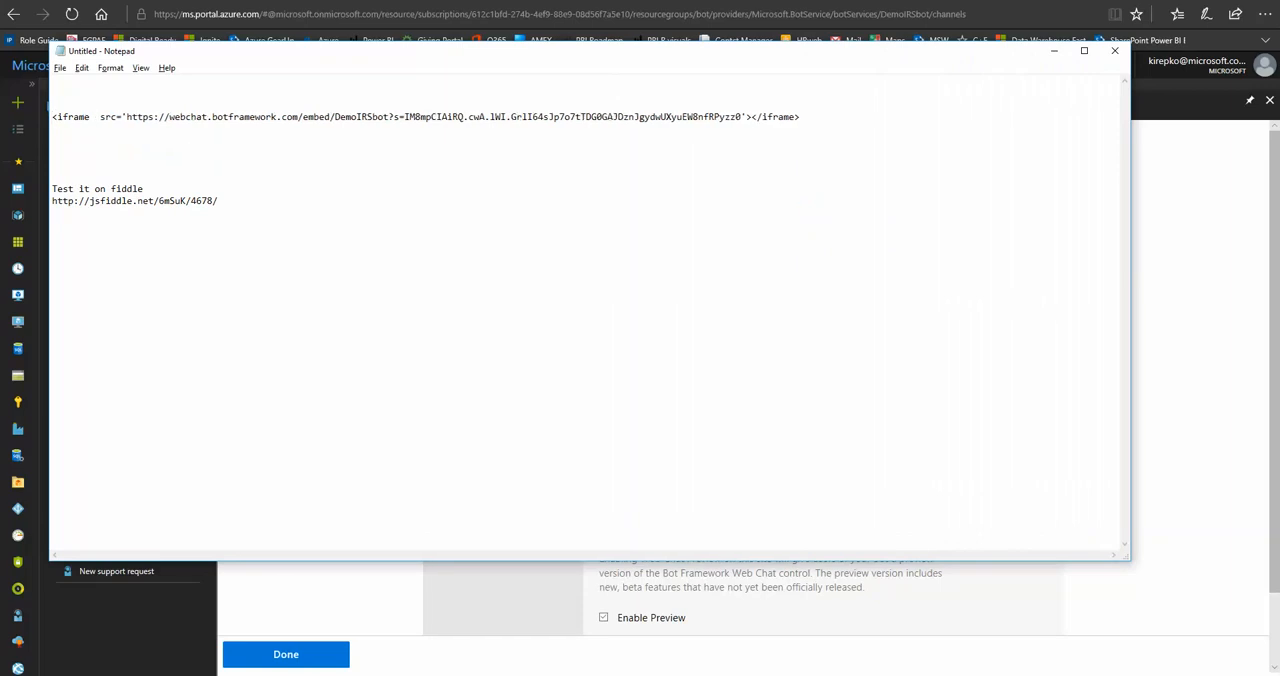
{"action": "key", "text": "ctrl+v"}
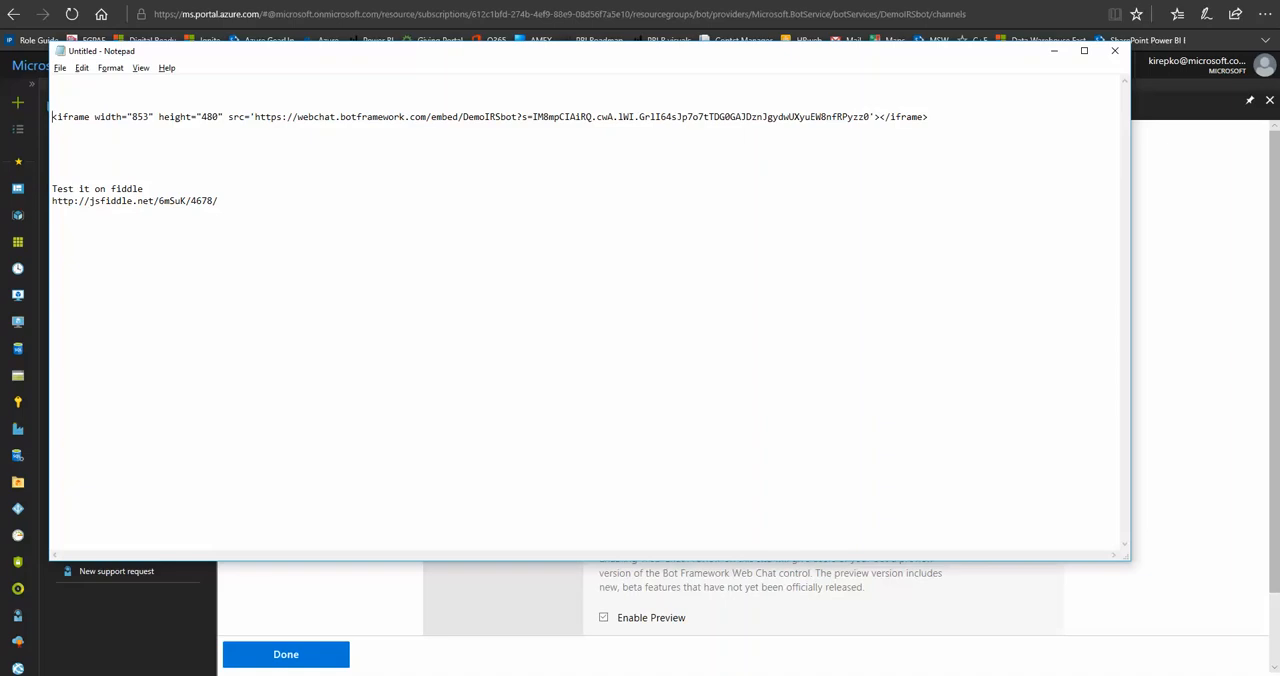
Copy the finished iframe code containing the secret key into the HTML section of a JSFiddle page and run it.
{"action": "key", "text": "shift+End"}
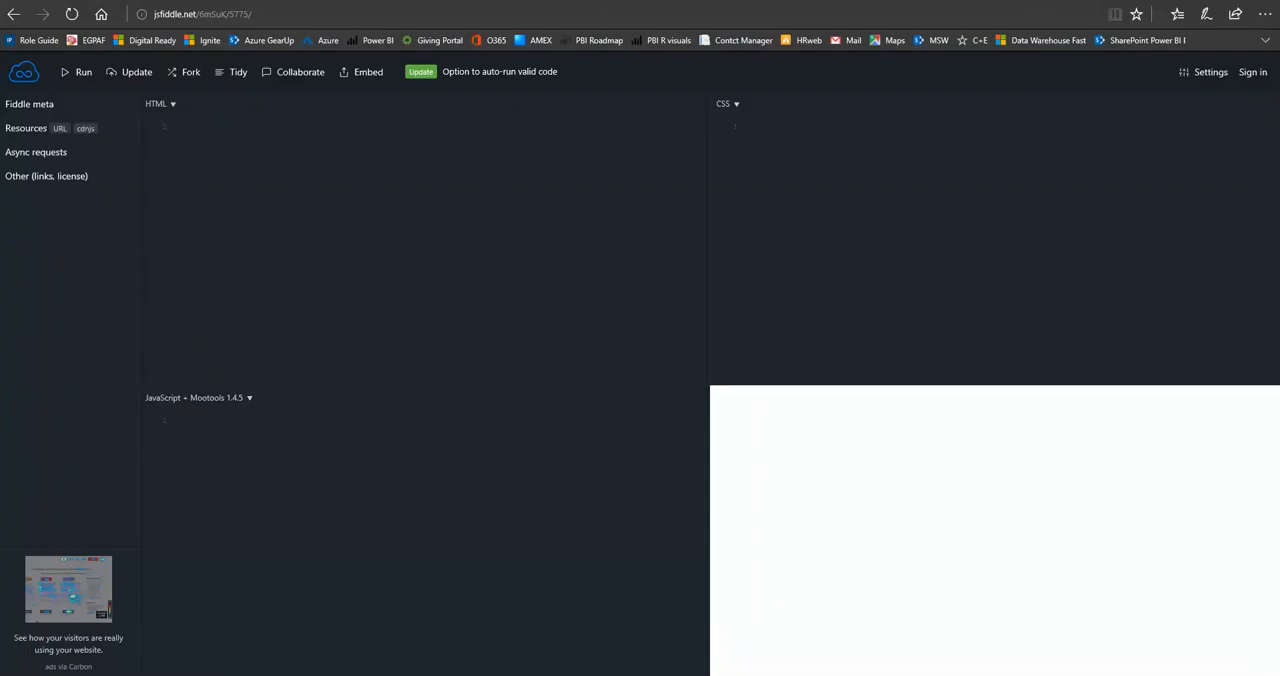
{"action": "right_click", "coordinate": [176, 126]}
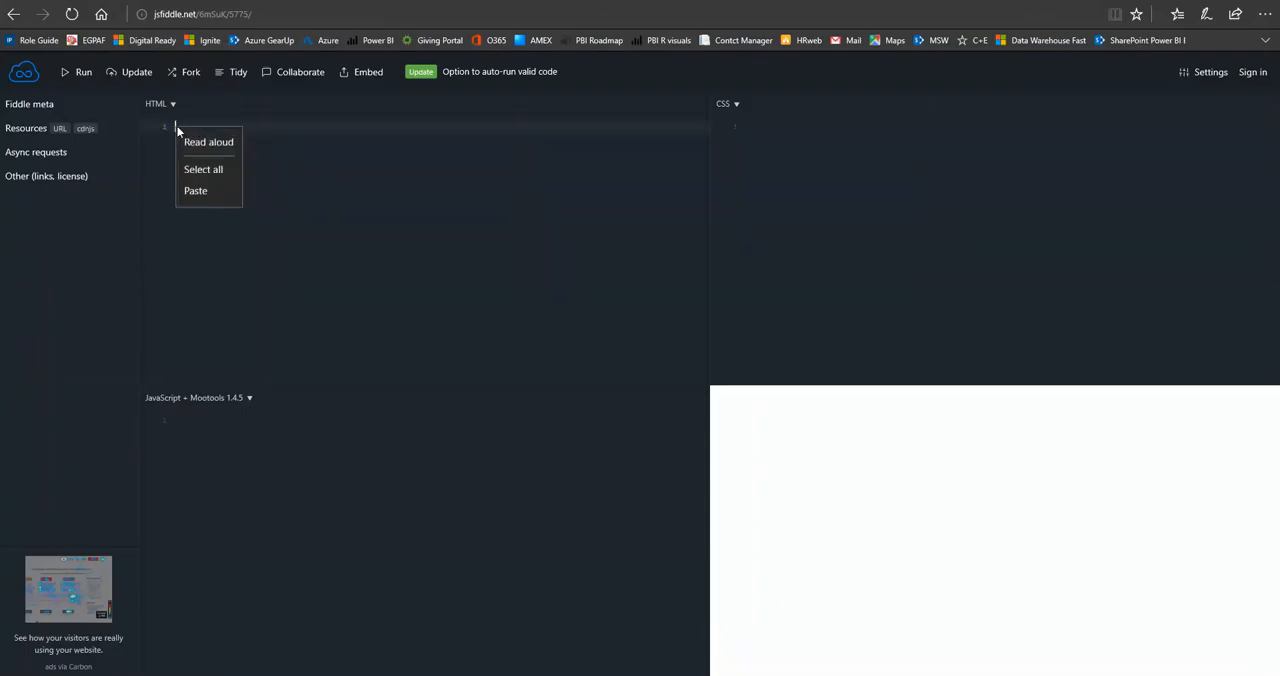
{"action": "left_click", "coordinate": [203, 193]}
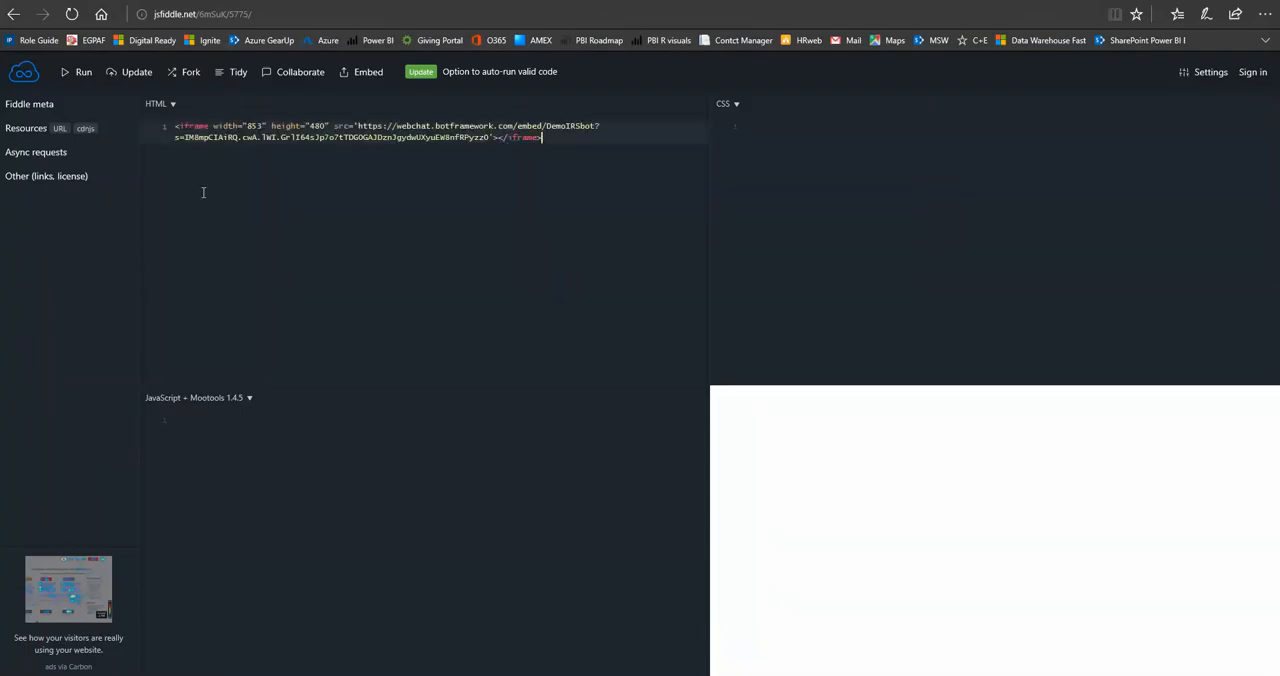
{"action": "left_click", "coordinate": [85, 76]}
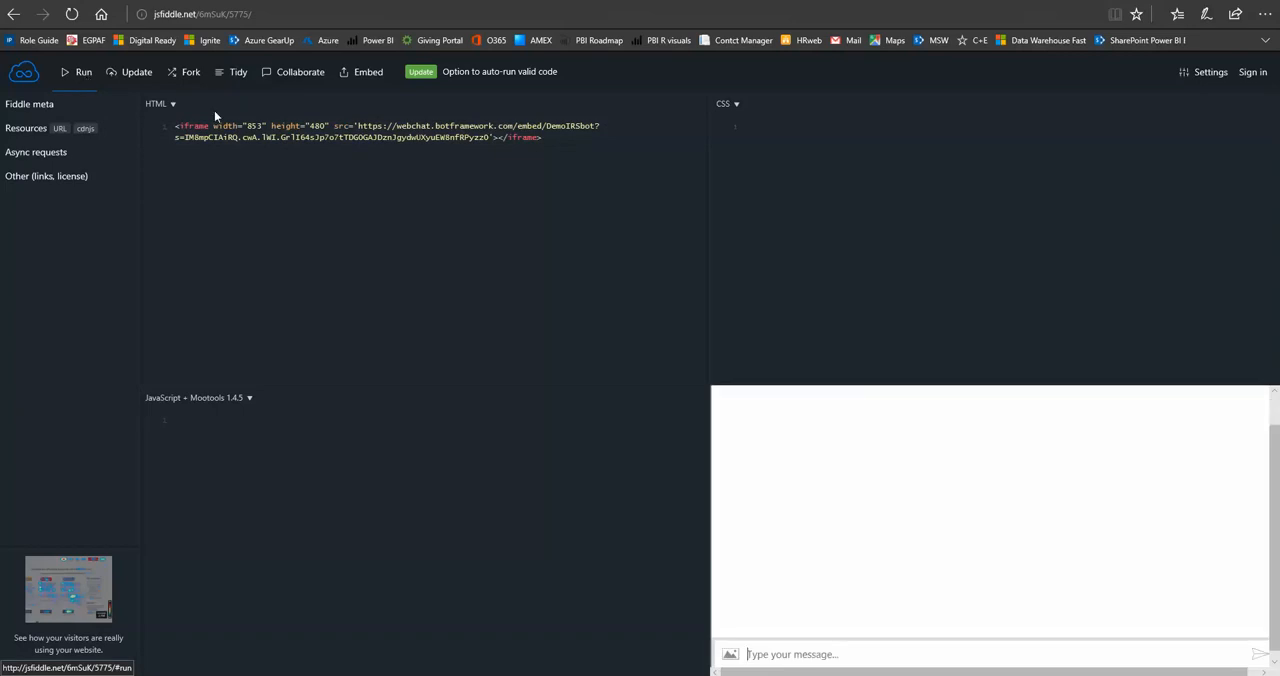
Send the message "Hello" to the bot in the embedded web chat.
{"action": "left_click", "coordinate": [798, 655]}
{"action": "type", "text": "Hello"}
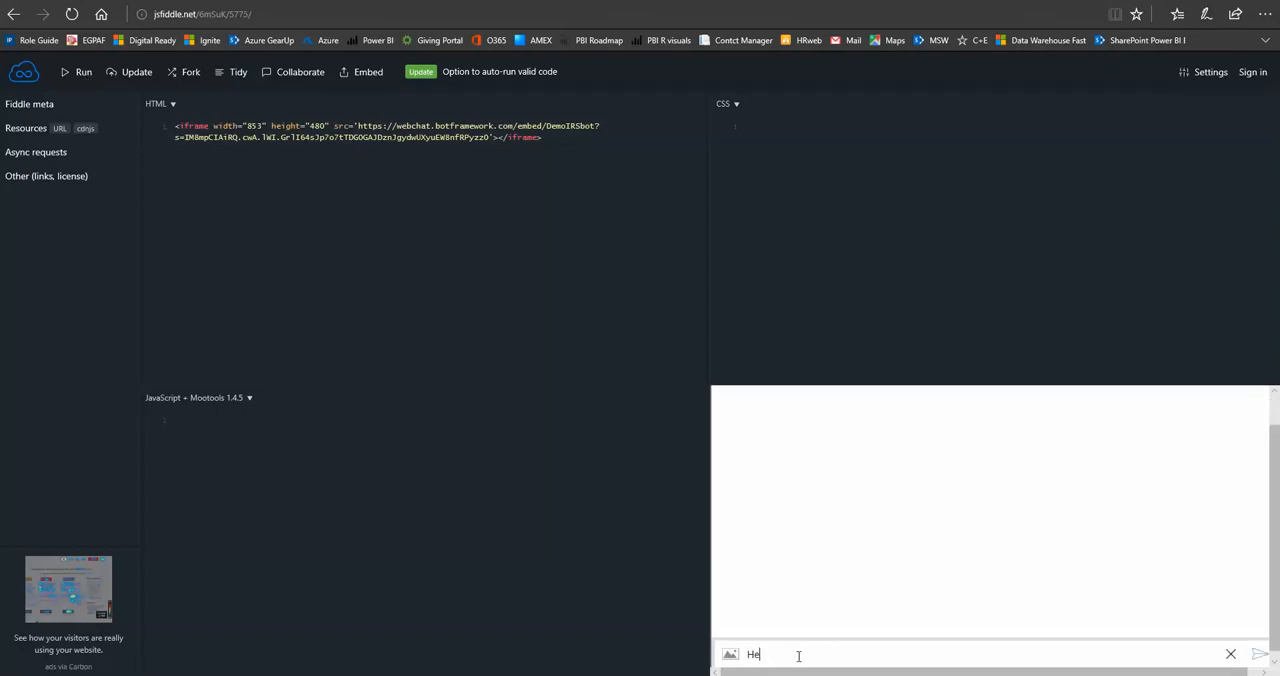
{"action": "key", "text": "Return"}
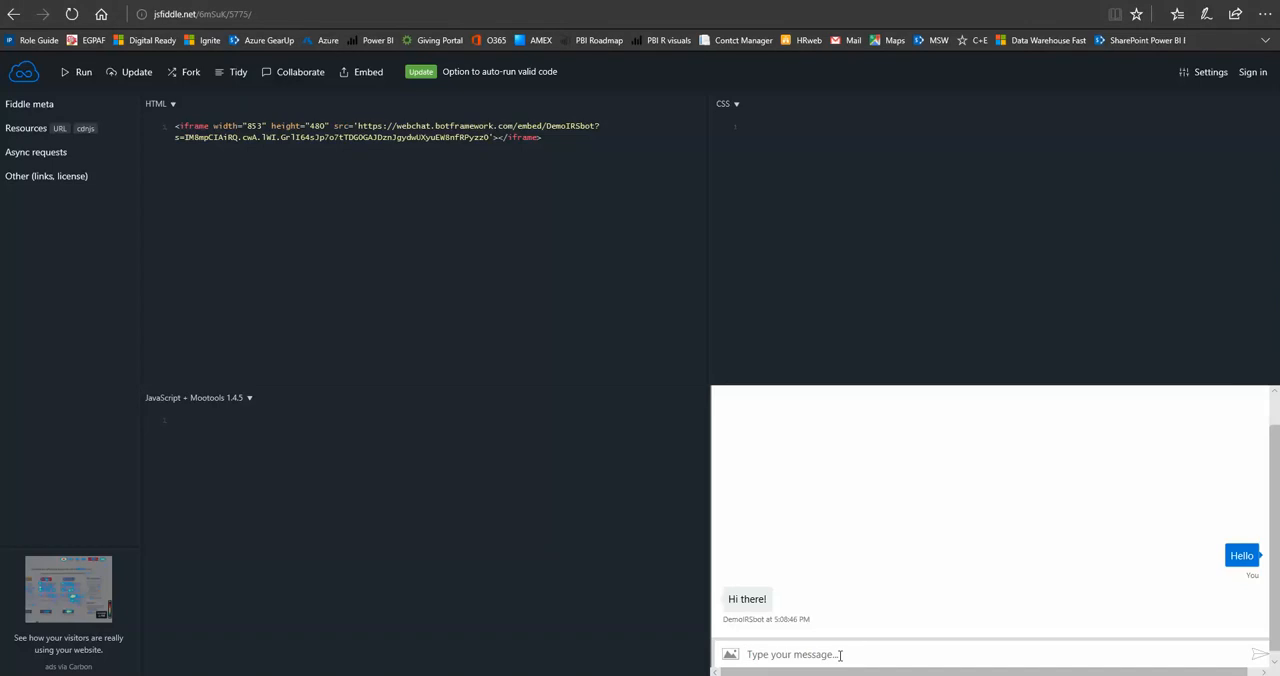
Ask the bot "What are the tax changes this year?" in the web chat.
{"action": "type", "text": "What are the tz"}
{"action": "key", "text": "BackSpace"}
{"action": "type", "text": "ax changes this year?"}
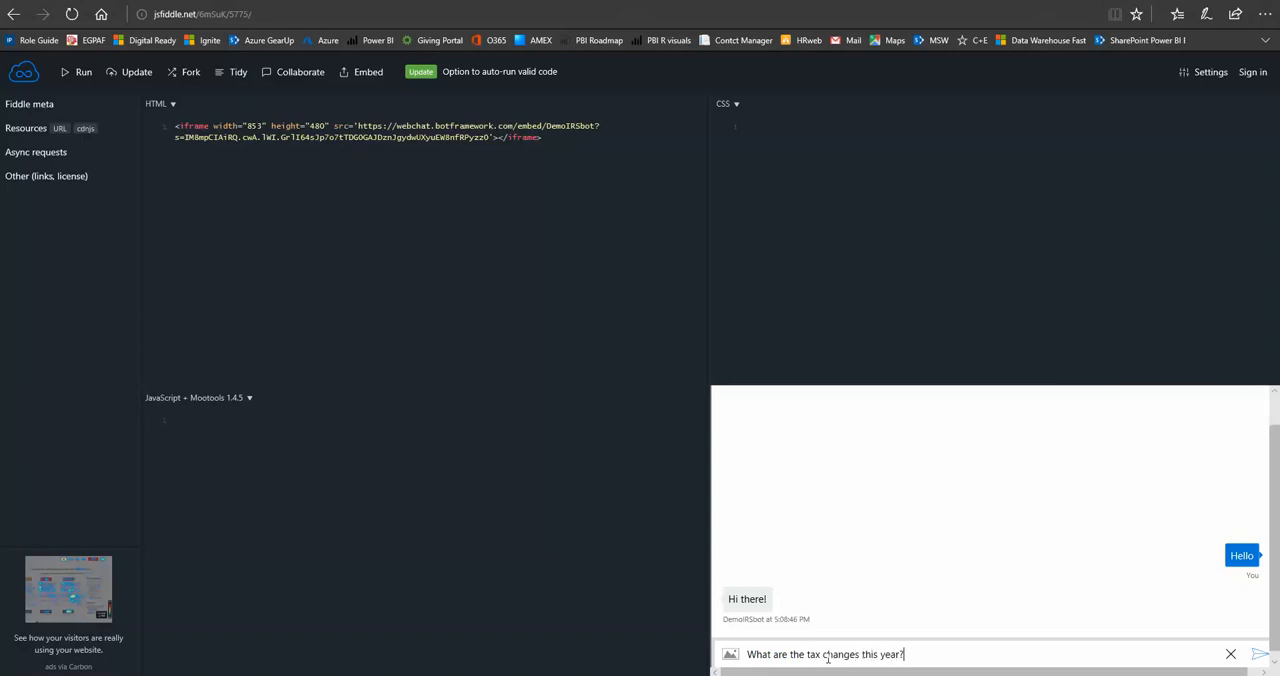
{"action": "key", "text": "Return"}
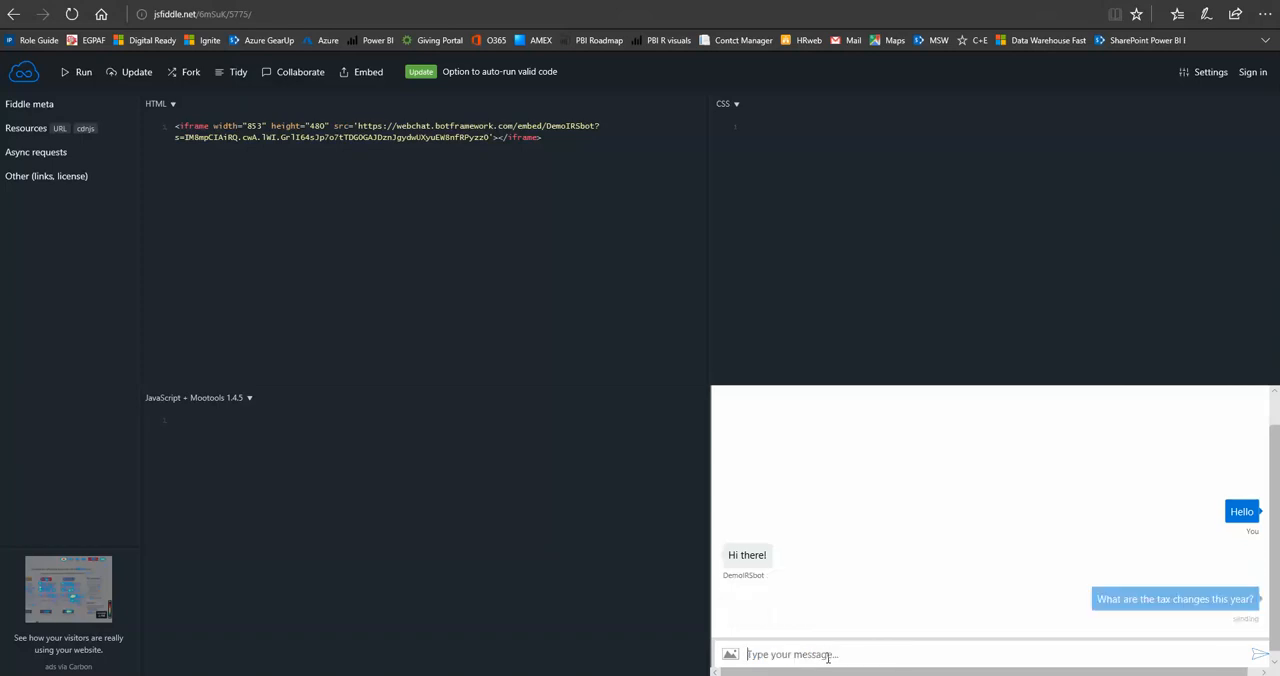